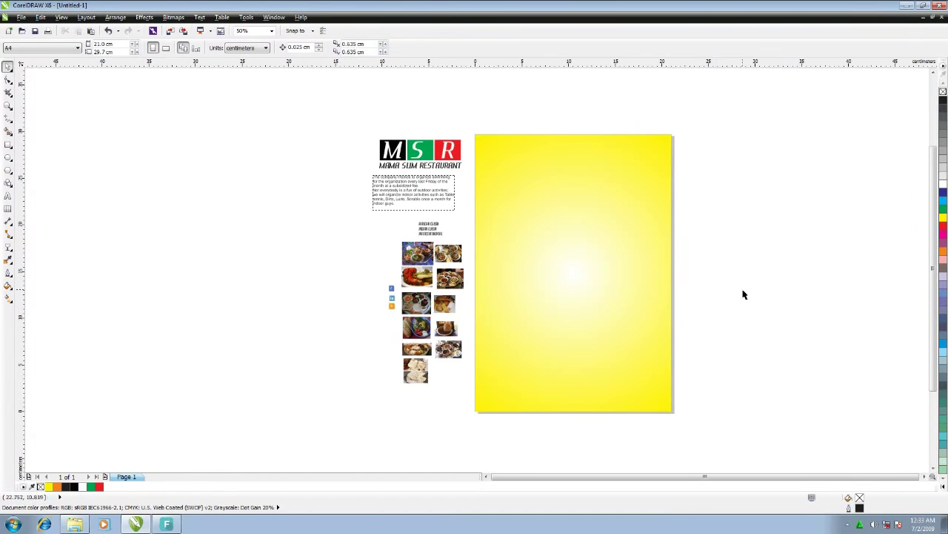
# Draw a first polygon, raise it to seven sides, shift it right, then delete it
pyautogui.scroll(1, 744, 294)
pyautogui.click(8, 170)
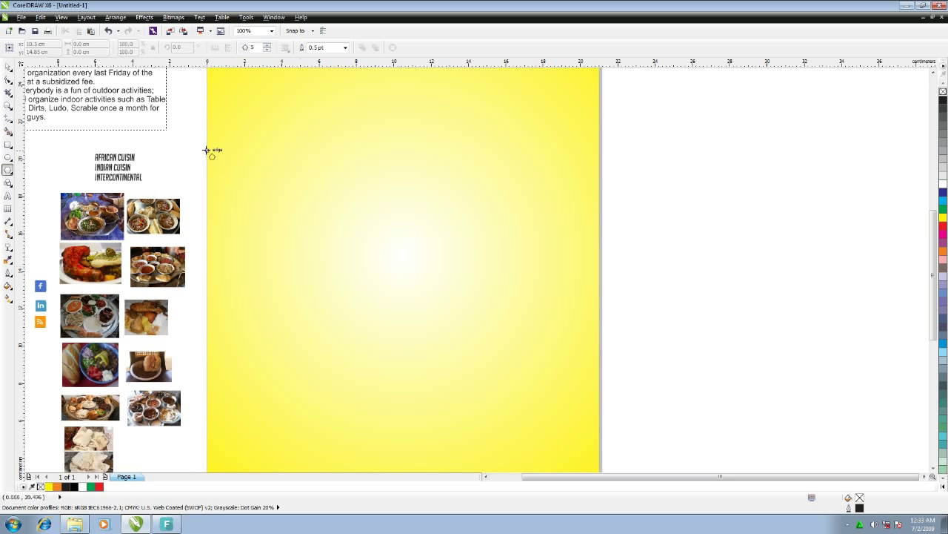
pyautogui.moveTo(206, 150); pyautogui.dragTo(371, 341)
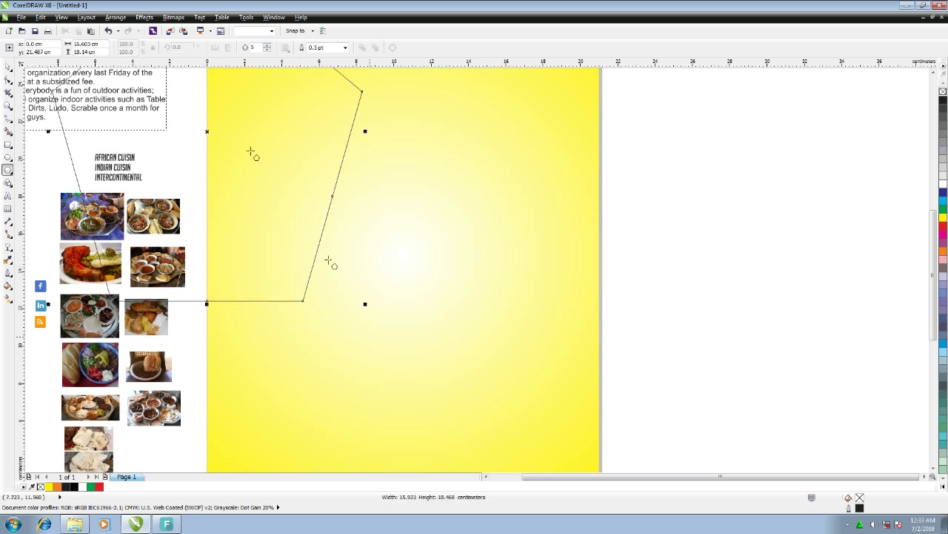
pyautogui.click(268, 47)
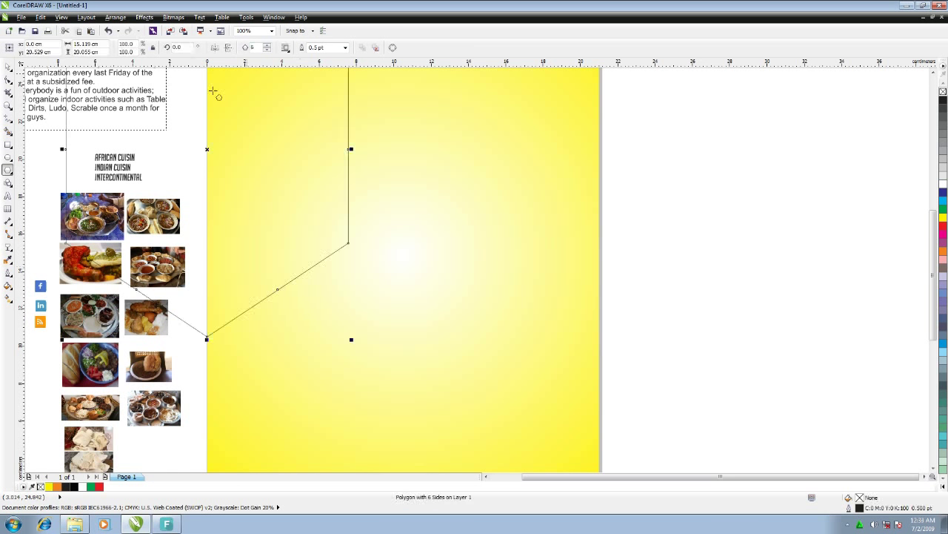
pyautogui.click(268, 47)
pyautogui.moveTo(291, 162)
pyautogui.mouseDown()
pyautogui.moveTo(670, 293)
pyautogui.moveTo(660, 290)
pyautogui.mouseUp()
pyautogui.scroll(-1, 531, 191)
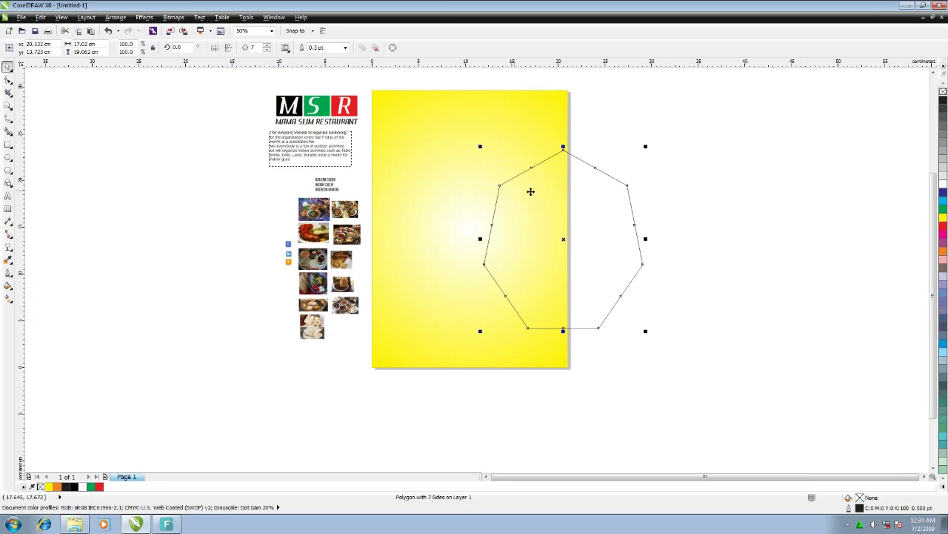
pyautogui.click(267, 47)
pyautogui.press('Delete')
# Draw a new seven-sided heptagon and drag it over the page's right edge
pyautogui.press('y')
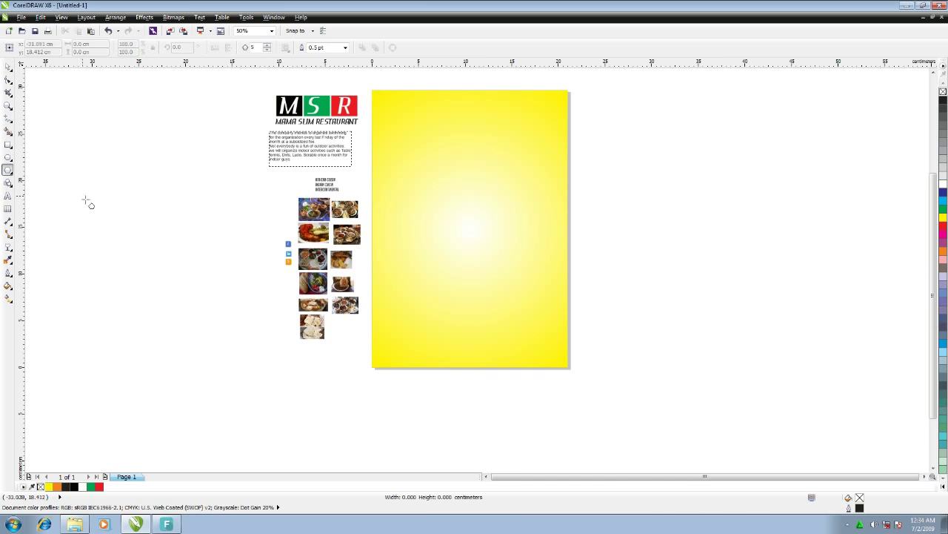
pyautogui.moveTo(86, 201); pyautogui.dragTo(179, 279)
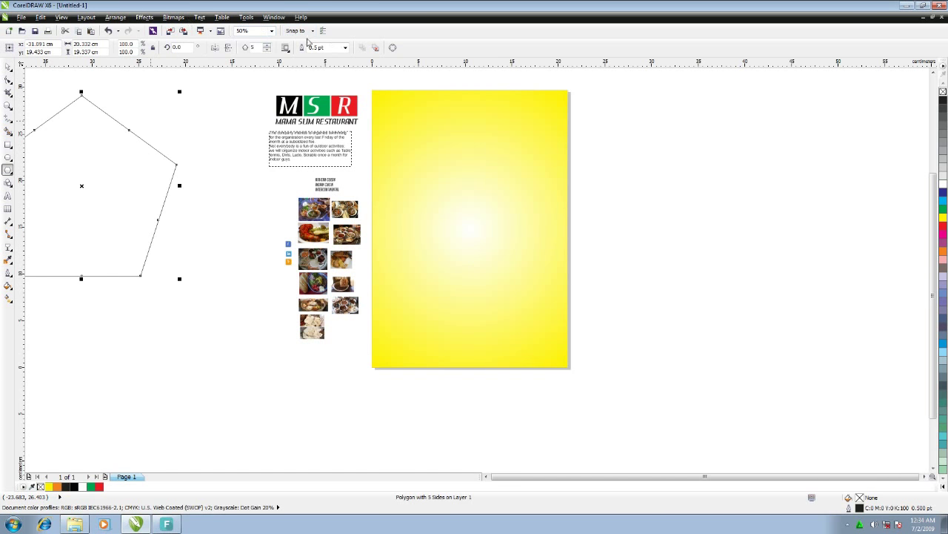
pyautogui.click(267, 47)
pyautogui.click(7, 66)
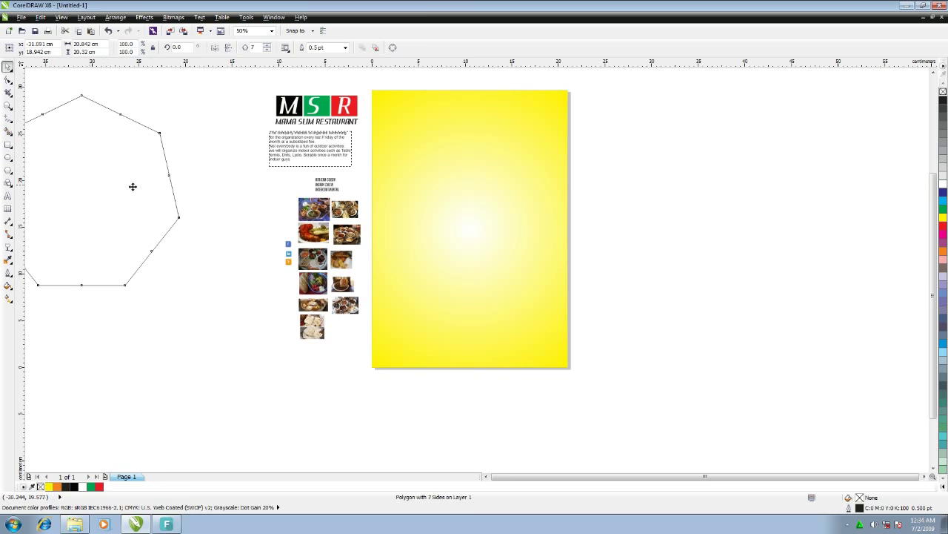
pyautogui.moveTo(94, 188); pyautogui.dragTo(556, 221)
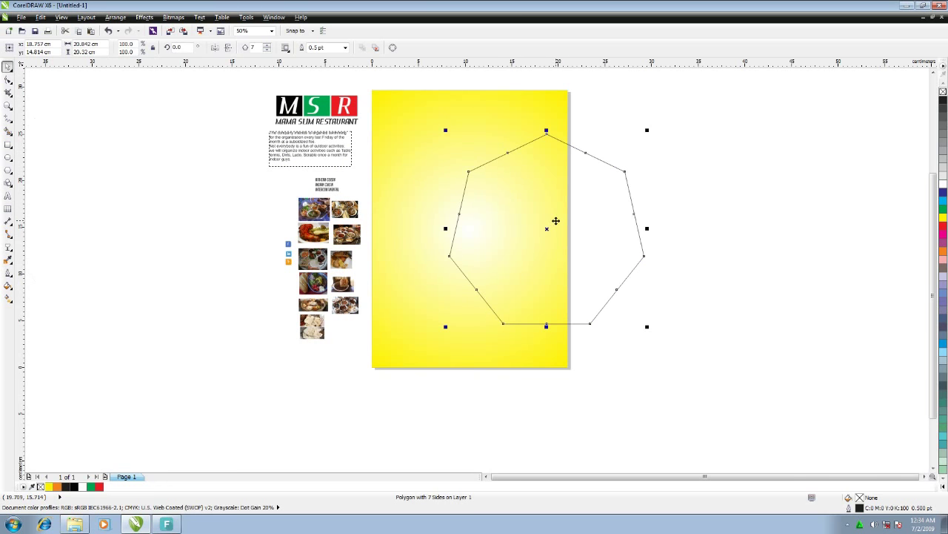
# Check the locked page background's options and create a page-sized rectangle
pyautogui.rightClick(447, 104)
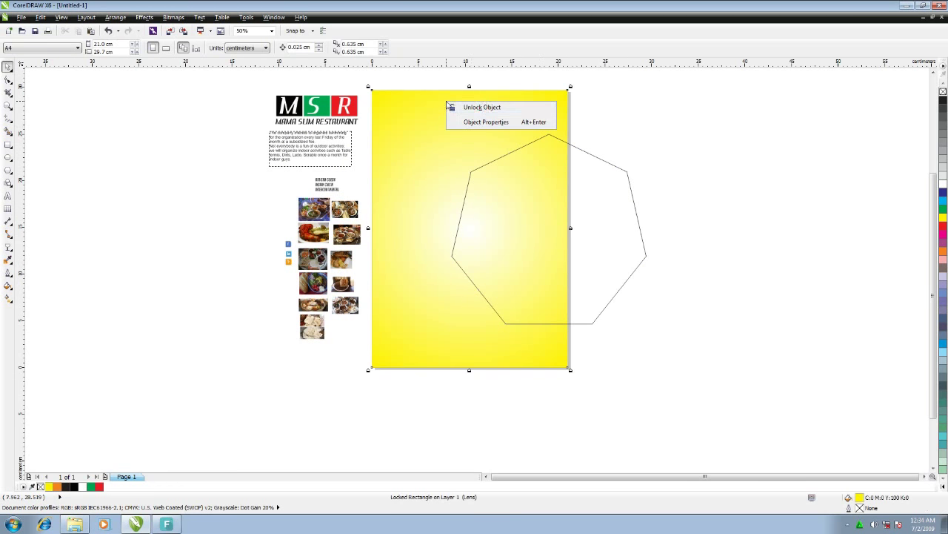
pyautogui.click(684, 319)
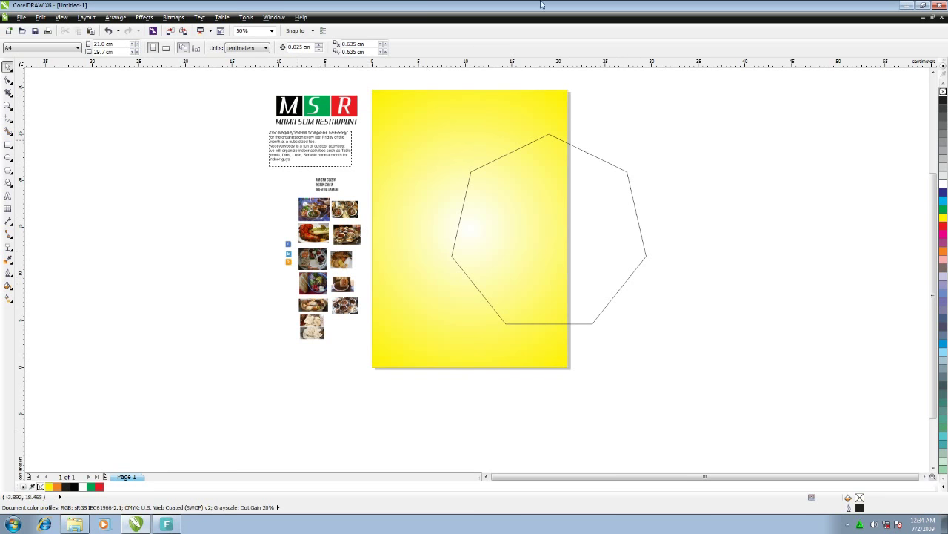
pyautogui.doubleClick(8, 145)
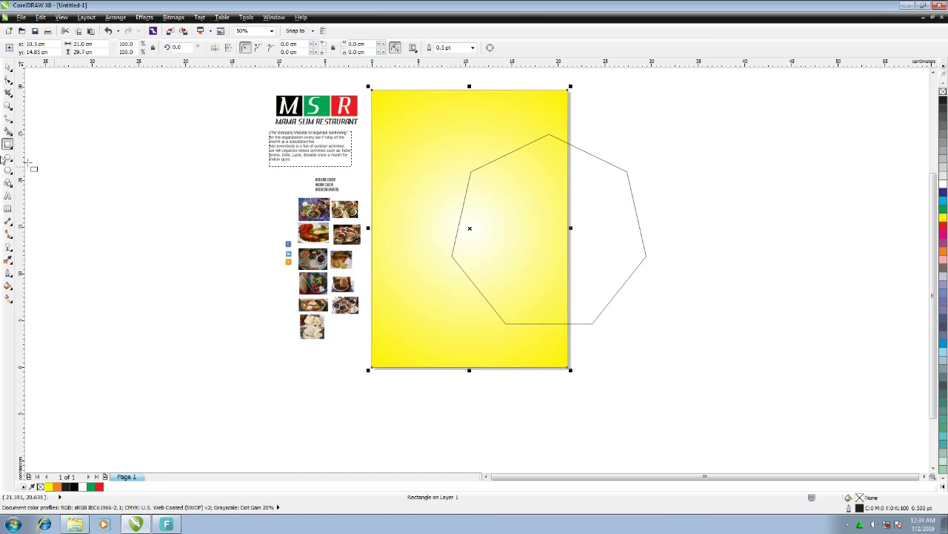
# Smart Fill the heptagon/page overlap and delete the original heptagon outline
pyautogui.click(508, 218)
pyautogui.press('space')
pyautogui.click(629, 176)
pyautogui.press('Delete')
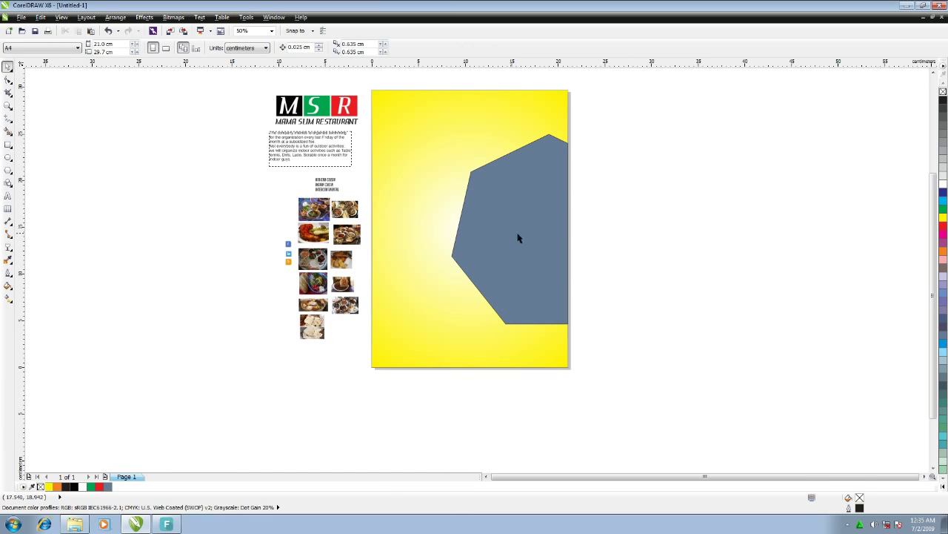
# Give the grey-blue overlap shape a 2.0 pt red outline
pyautogui.click(538, 145)
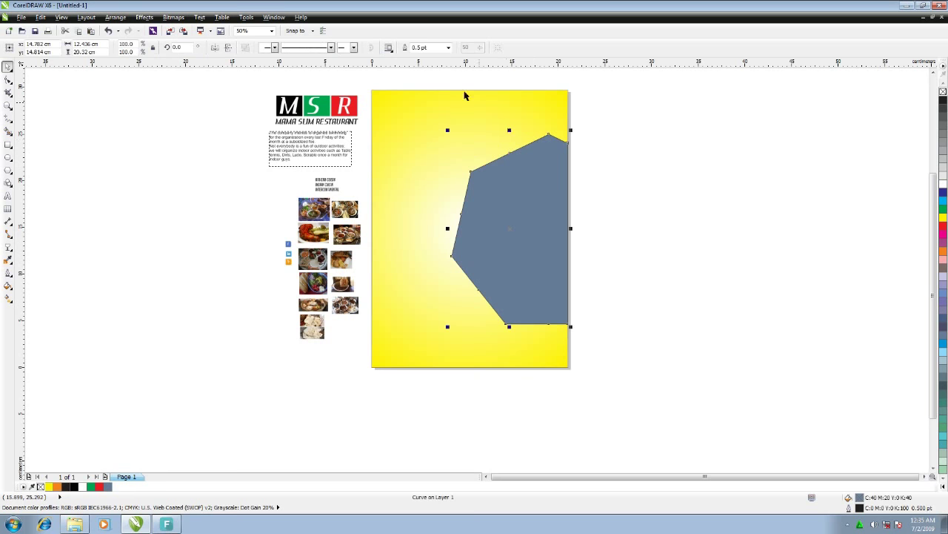
pyautogui.click(448, 48)
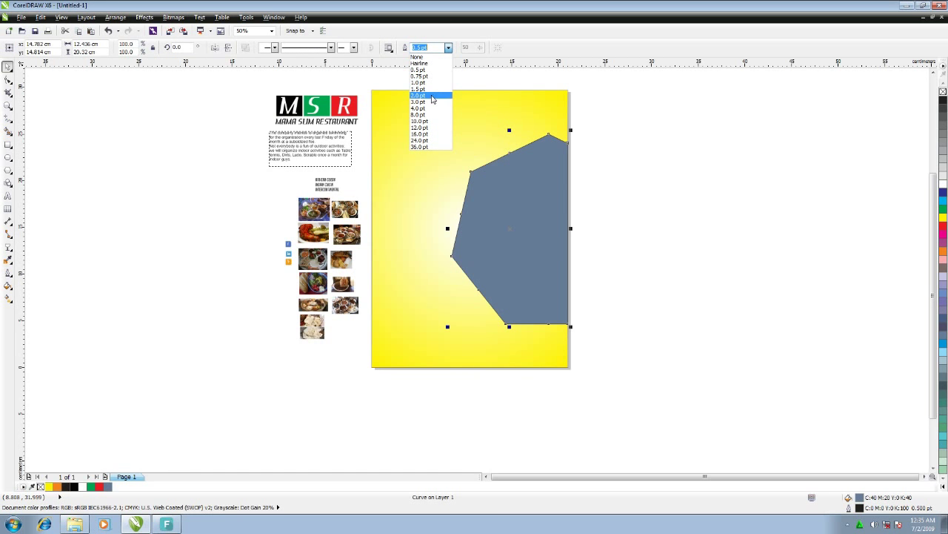
pyautogui.click(429, 95)
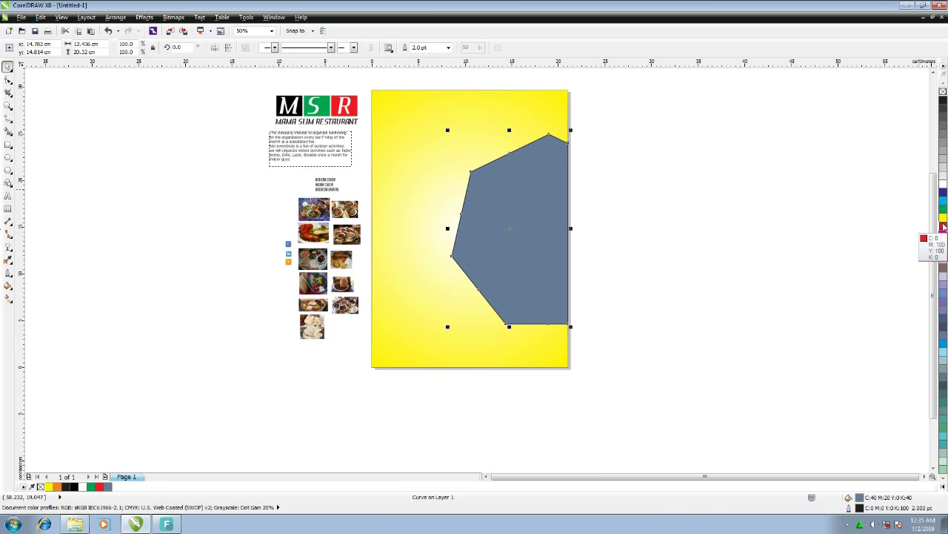
pyautogui.rightClick(943, 226)
pyautogui.click(739, 210)
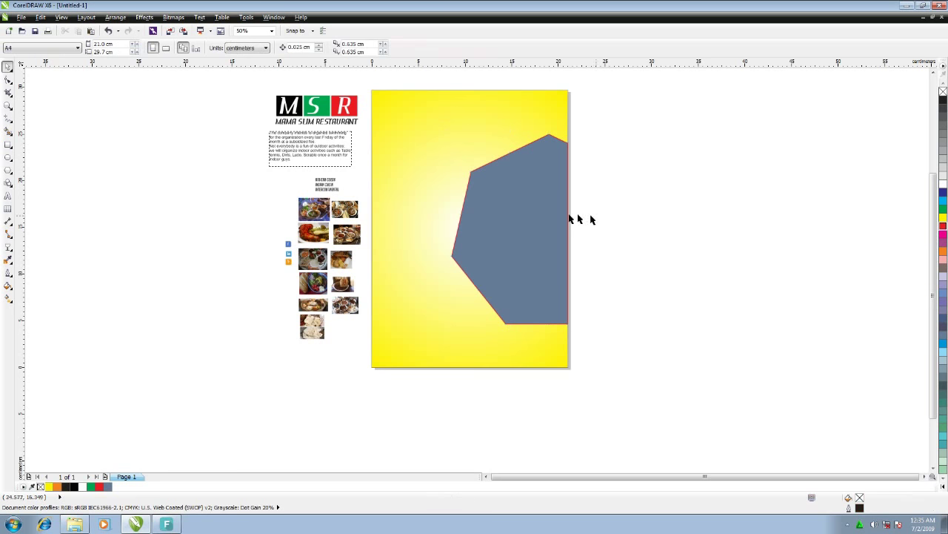
pyautogui.click(561, 214)
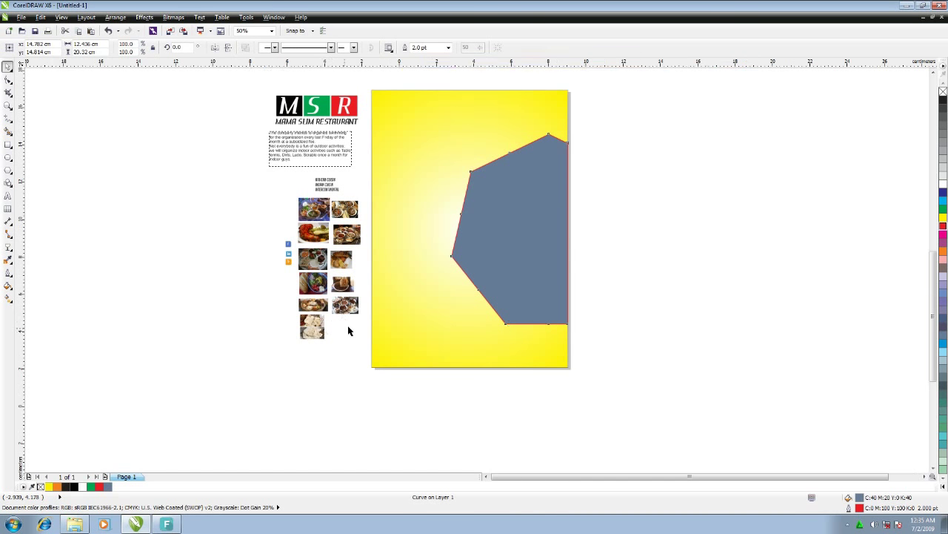
pyautogui.scroll(2, 345, 327)
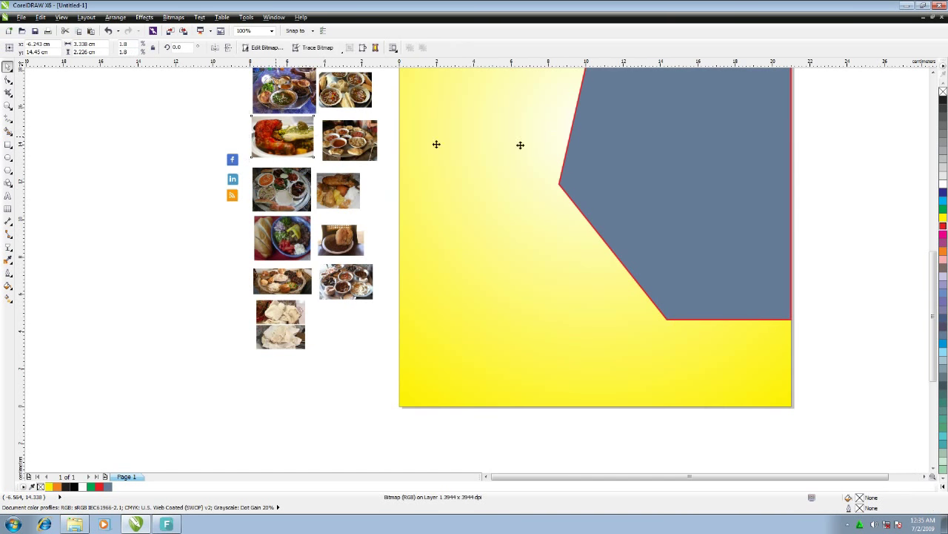
# Pull a food photo out of the side column and enlarge it beside the shape
pyautogui.moveTo(282, 136)
pyautogui.mouseDown()
pyautogui.moveTo(650, 138)
pyautogui.moveTo(919, 398)
pyautogui.moveTo(923, 415)
pyautogui.mouseUp()
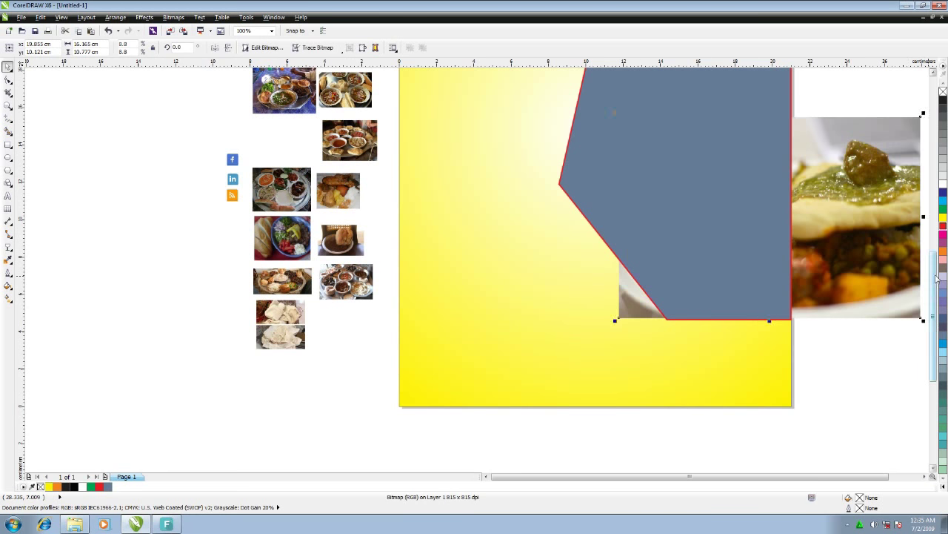
pyautogui.scroll(-3, 926, 480)
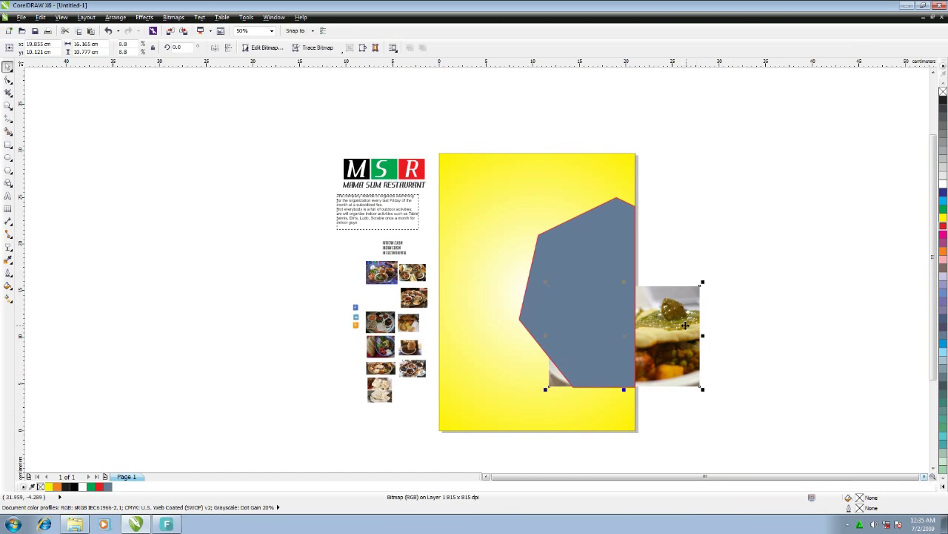
pyautogui.moveTo(677, 237)
pyautogui.mouseDown()
pyautogui.moveTo(690, 292)
pyautogui.moveTo(795, 419)
pyautogui.moveTo(836, 451)
pyautogui.mouseUp()
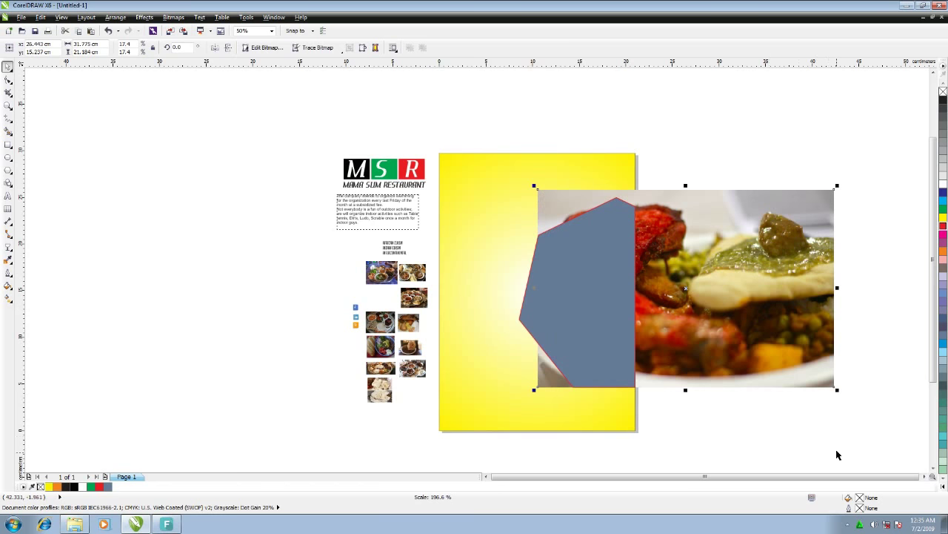
pyautogui.moveTo(780, 327); pyautogui.dragTo(756, 325)
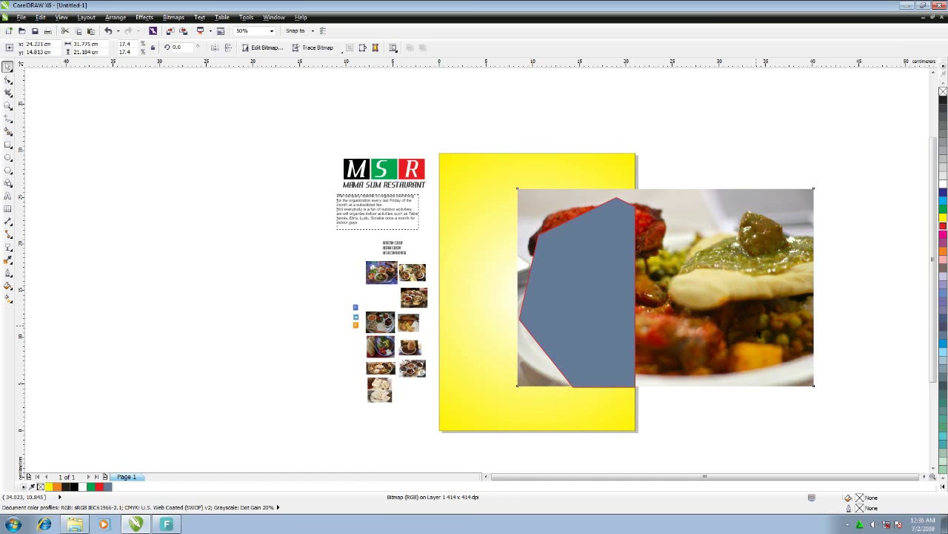
# PowerClip the photo into the grey-blue shape, then move it back out via Edit PowerClip
pyautogui.rightClick(792, 219)
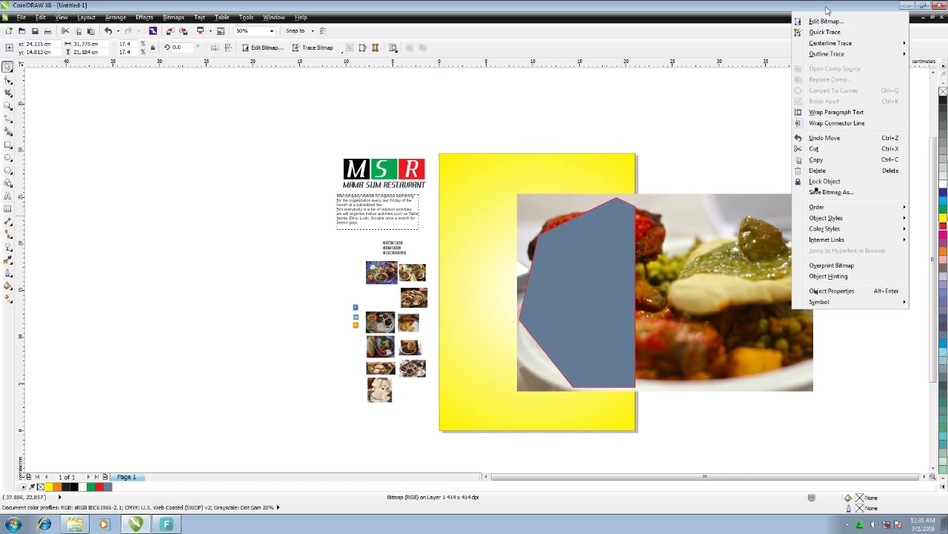
pyautogui.click(614, 200)
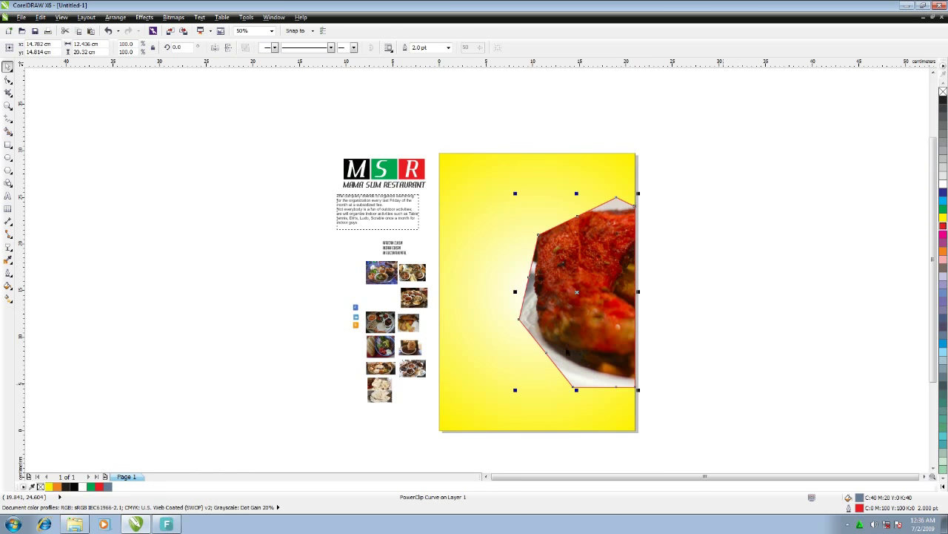
pyautogui.keyDown('ctrl'); pyautogui.click(567, 398); pyautogui.keyUp('ctrl')
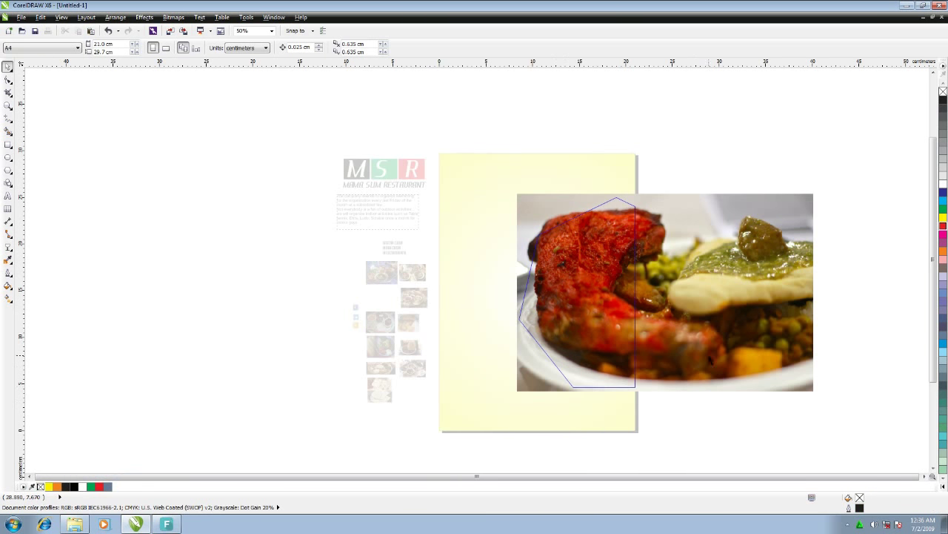
pyautogui.click(709, 358)
pyautogui.moveTo(824, 253); pyautogui.dragTo(943, 145)
pyautogui.keyDown('ctrl'); pyautogui.click(582, 398); pyautogui.keyUp('ctrl')
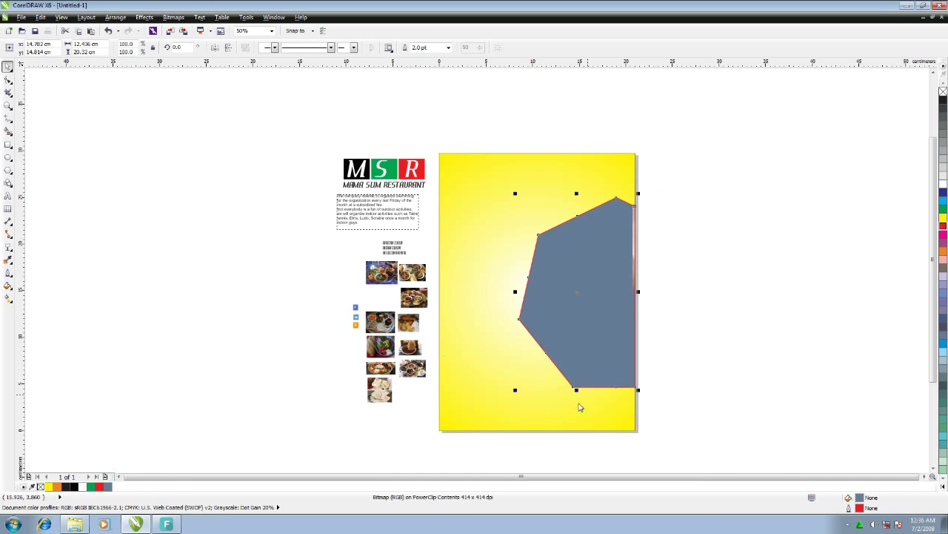
pyautogui.click(680, 262)
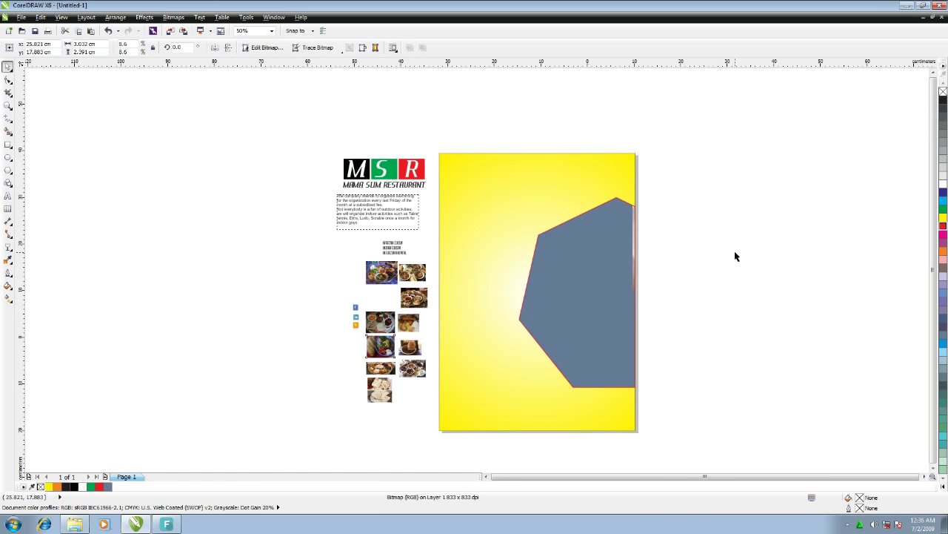
# Enlarge the bread-and-bowl food photo and move it over the heptagon on the page
pyautogui.scroll(-1, 734, 257)
pyautogui.moveTo(768, 339); pyautogui.dragTo(819, 341)
pyautogui.scroll(1, 825, 289)
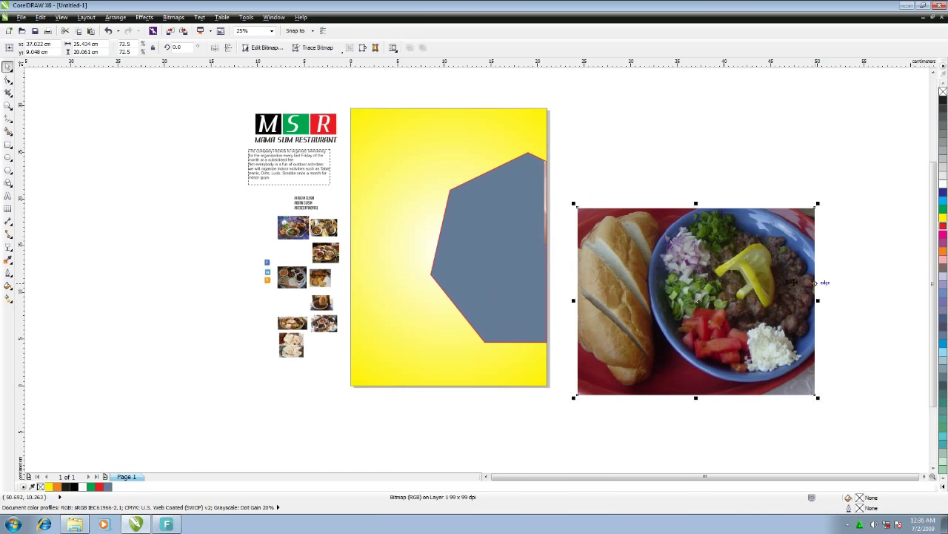
pyautogui.moveTo(753, 294); pyautogui.dragTo(549, 240)
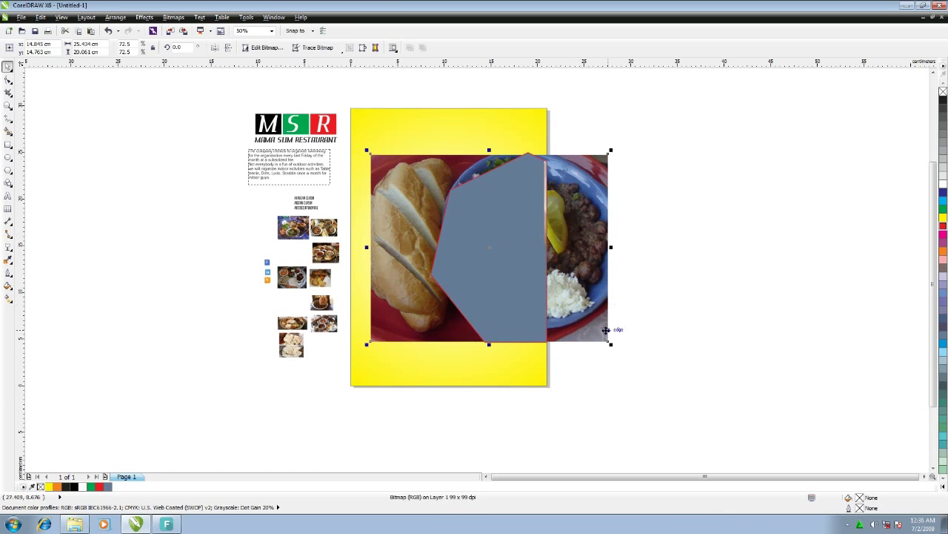
pyautogui.moveTo(593, 307); pyautogui.dragTo(561, 304)
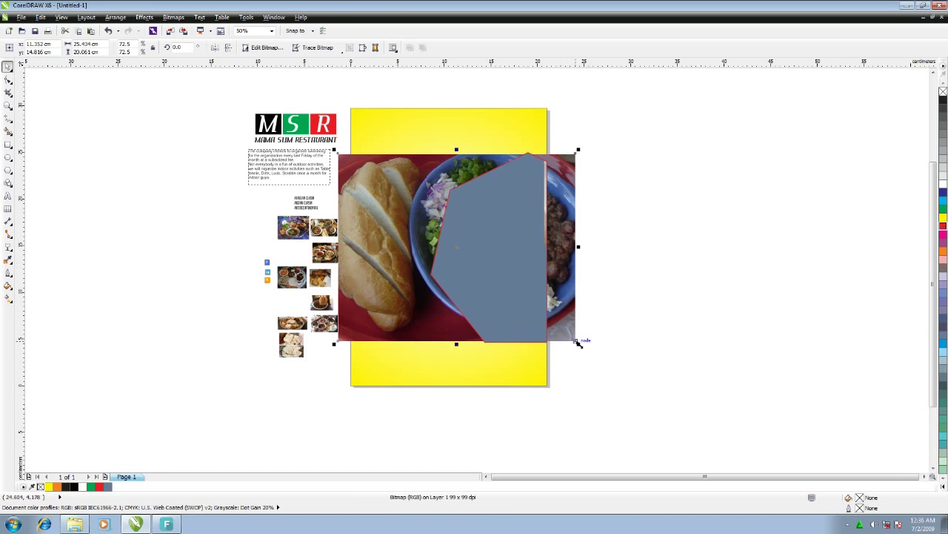
# PowerClip the plate photo inside the grey polygon and deselect it
pyautogui.rightClick(571, 166)
pyautogui.click(601, 176)
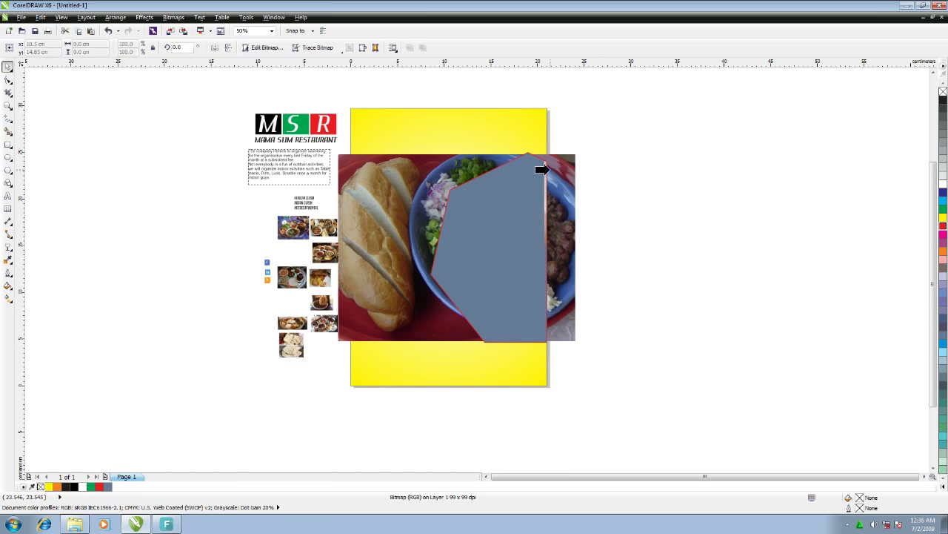
pyautogui.click(539, 160)
pyautogui.click(486, 475)
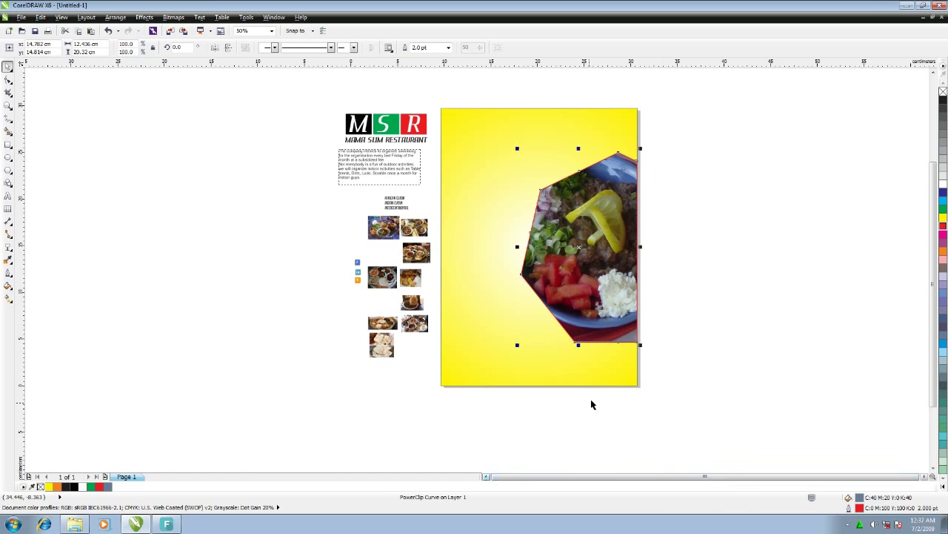
pyautogui.click(728, 337)
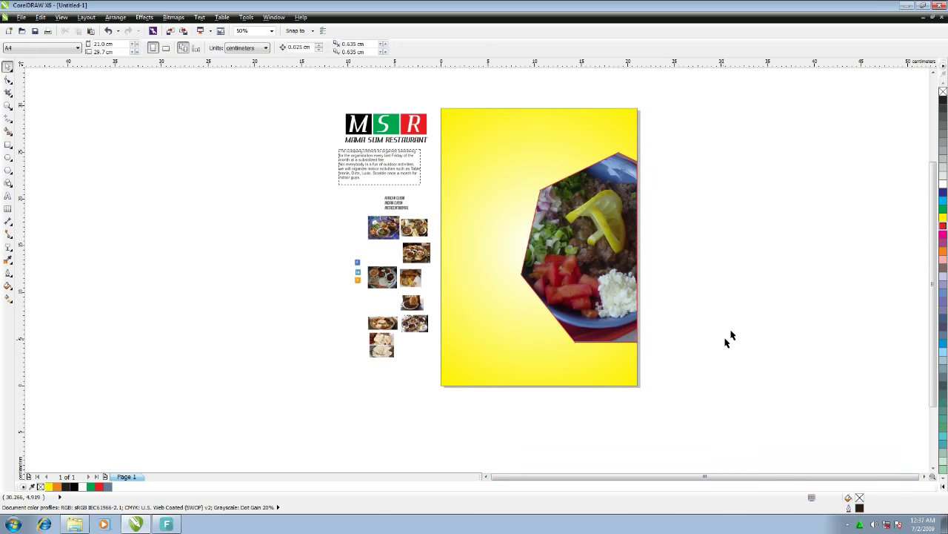
pyautogui.click(8, 170)
# Draw a smaller seven-sided heptagon on the page with a 2.0 pt red outline
pyautogui.moveTo(152, 204); pyautogui.dragTo(205, 252)
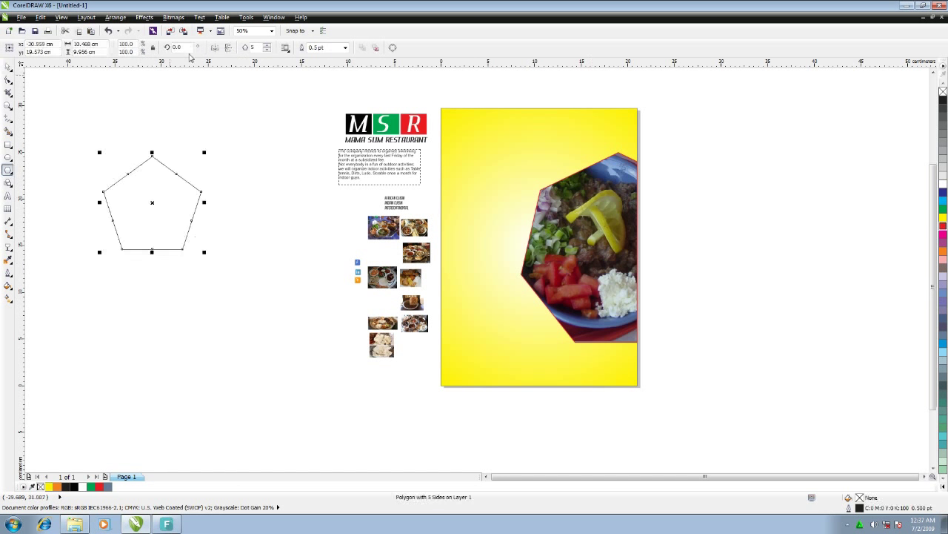
pyautogui.click(268, 49)
pyautogui.click(7, 67)
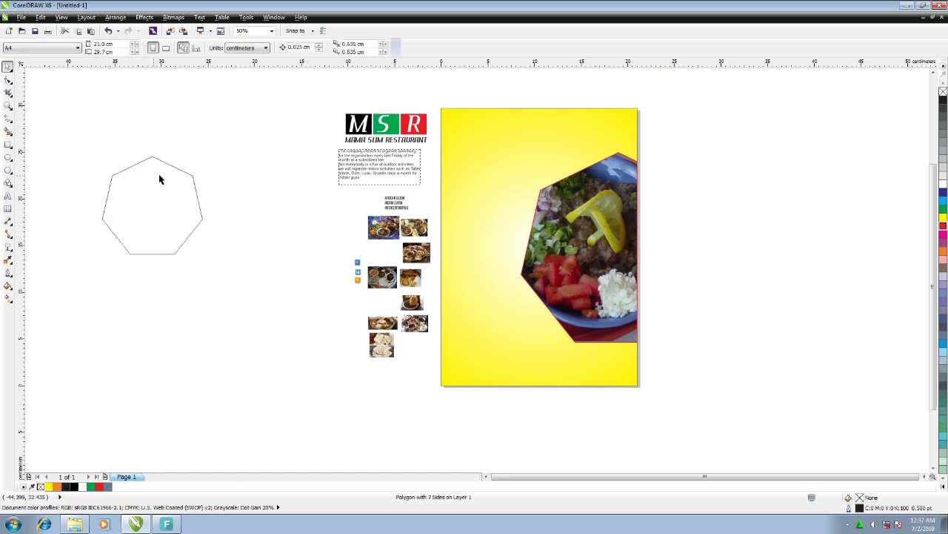
pyautogui.moveTo(169, 171)
pyautogui.mouseDown()
pyautogui.moveTo(539, 173)
pyautogui.moveTo(567, 145)
pyautogui.mouseUp()
pyautogui.moveTo(597, 216)
pyautogui.mouseDown()
pyautogui.moveTo(602, 207)
pyautogui.moveTo(591, 206)
pyautogui.mouseUp()
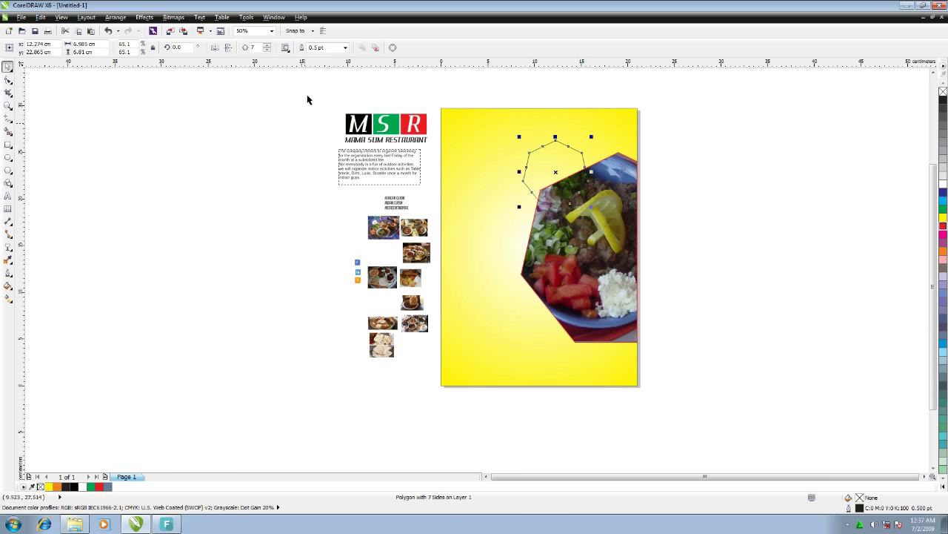
pyautogui.click(346, 49)
pyautogui.click(316, 95)
pyautogui.click(590, 158)
pyautogui.click(590, 158)
pyautogui.rightClick(942, 228)
# Bring in another food photo and PowerClip it into the red heptagon
pyautogui.scroll(1, 678, 184)
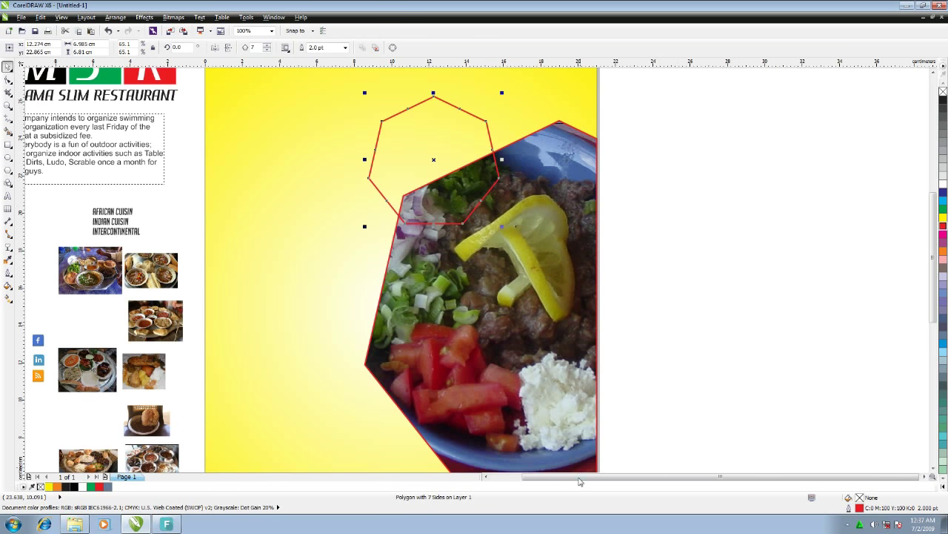
pyautogui.moveTo(580, 482); pyautogui.dragTo(563, 481)
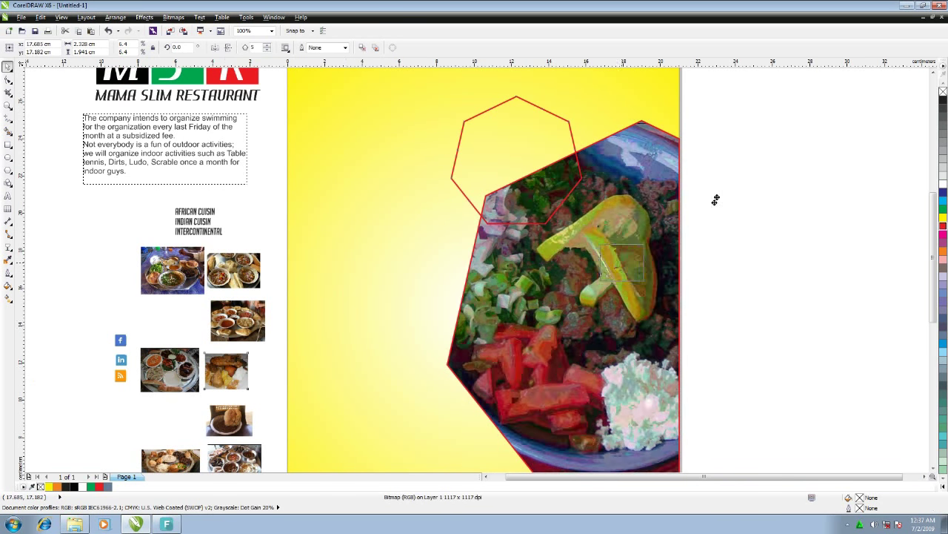
pyautogui.hotkey('ctrl', 'x')
pyautogui.moveTo(634, 106); pyautogui.dragTo(809, 253)
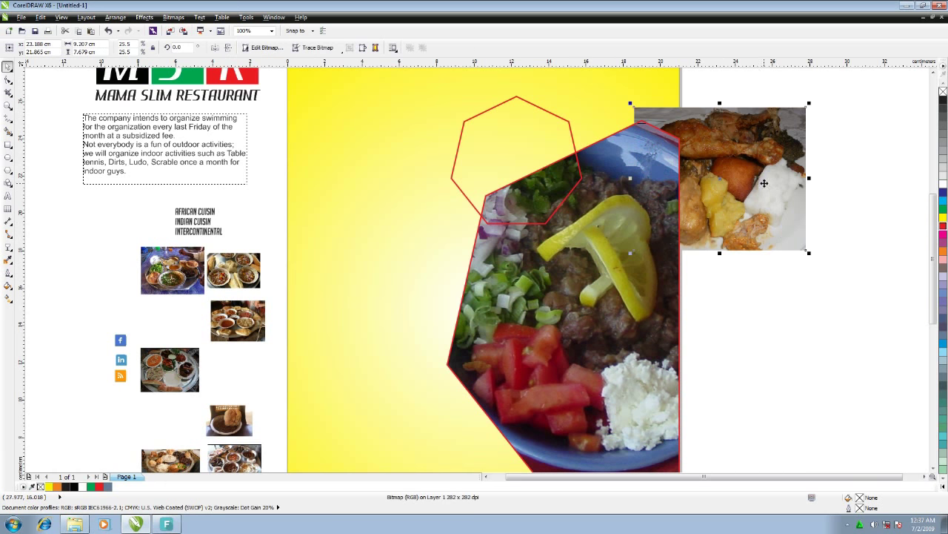
pyautogui.rightClick(764, 183)
pyautogui.click(801, 179)
pyautogui.click(536, 109)
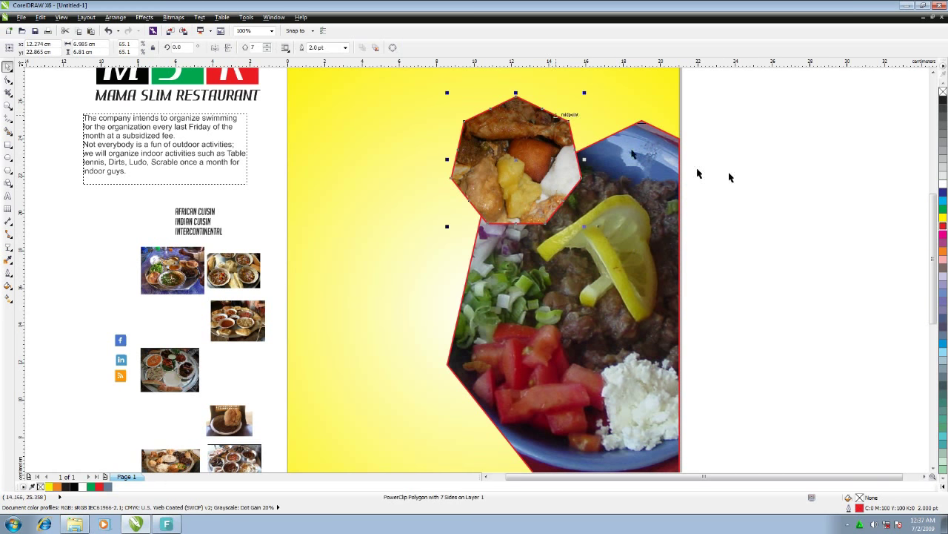
pyautogui.click(761, 179)
pyautogui.click(578, 169)
# Copy the heptagon, delete the chicken photo from the copy, and place another copy lower
pyautogui.moveTo(540, 184); pyautogui.dragTo(501, 377)
pyautogui.moveTo(933, 223); pyautogui.dragTo(933, 256)
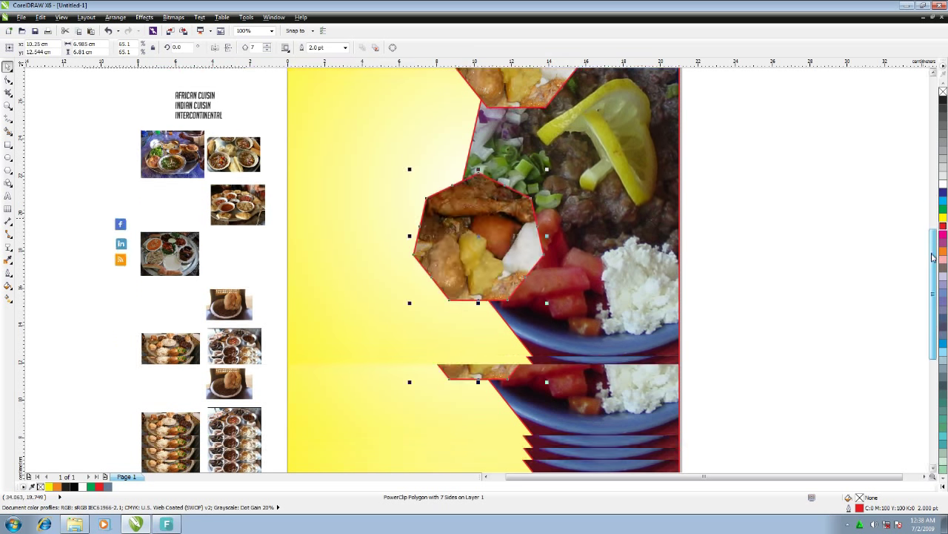
pyautogui.moveTo(481, 230); pyautogui.dragTo(470, 215)
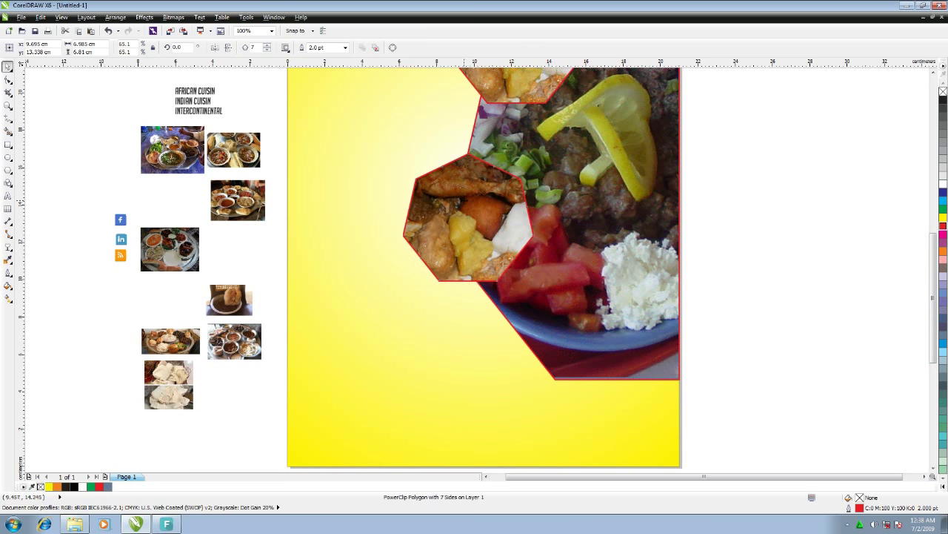
pyautogui.click(445, 299)
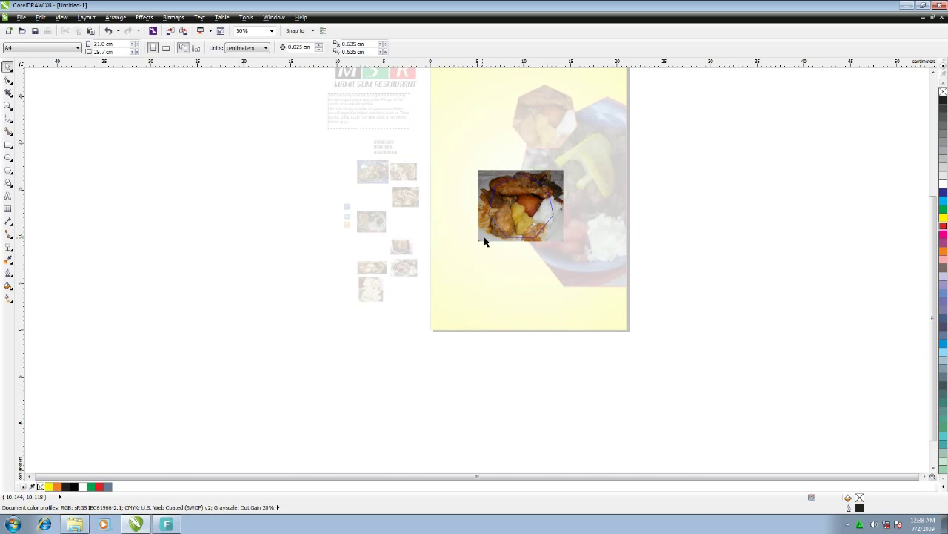
pyautogui.press('Delete')
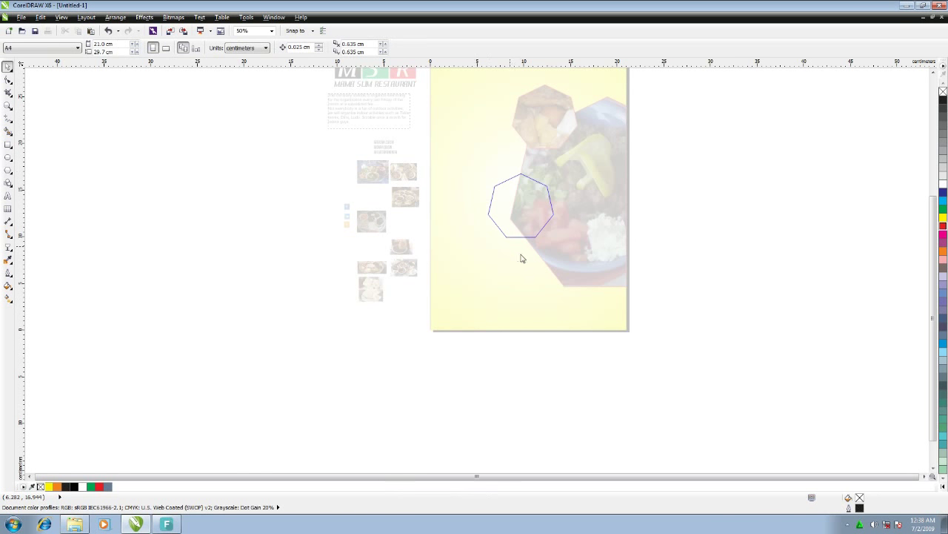
pyautogui.keyDown('ctrl'); pyautogui.click(521, 256); pyautogui.keyUp('ctrl')
pyautogui.click(522, 199)
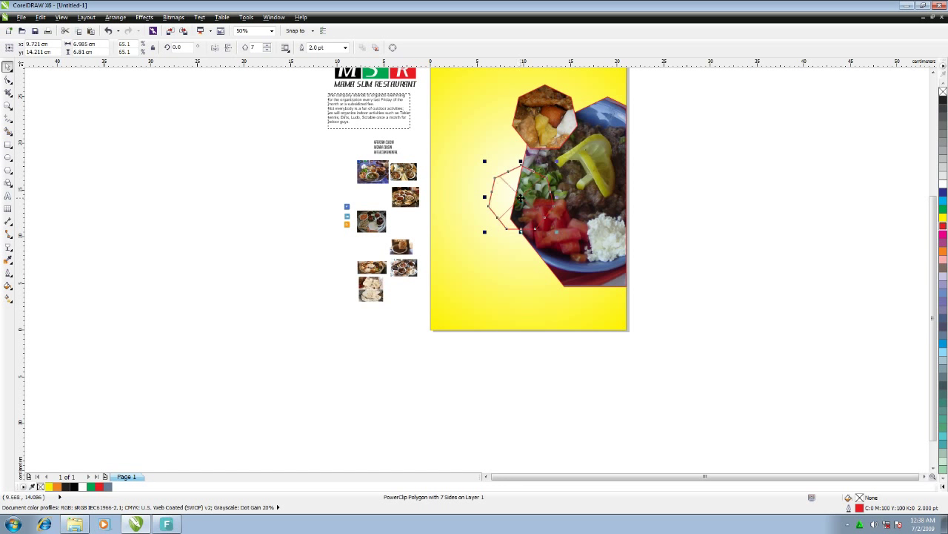
pyautogui.moveTo(522, 198); pyautogui.dragTo(571, 275)
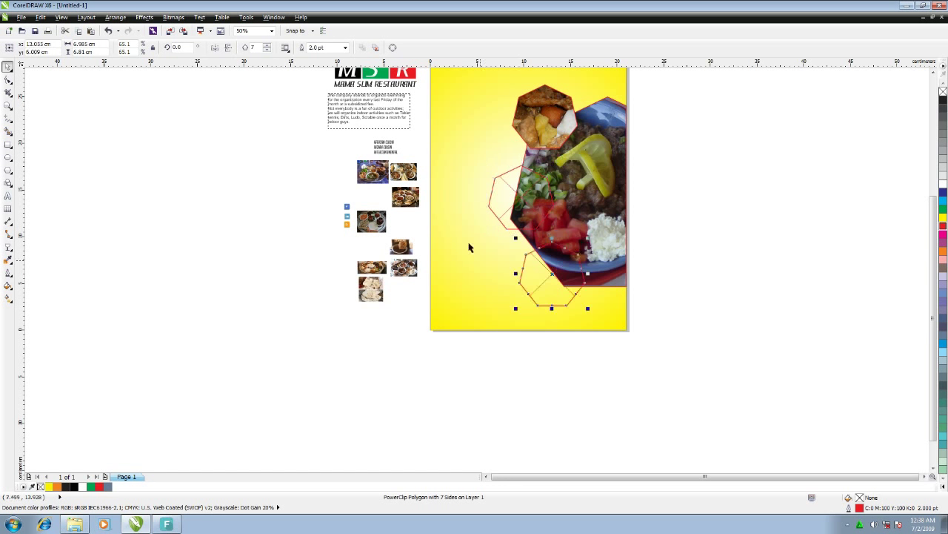
# Drop a food photo into the empty heptagon and enlarge it to fill the frame
pyautogui.scroll(1, 461, 205)
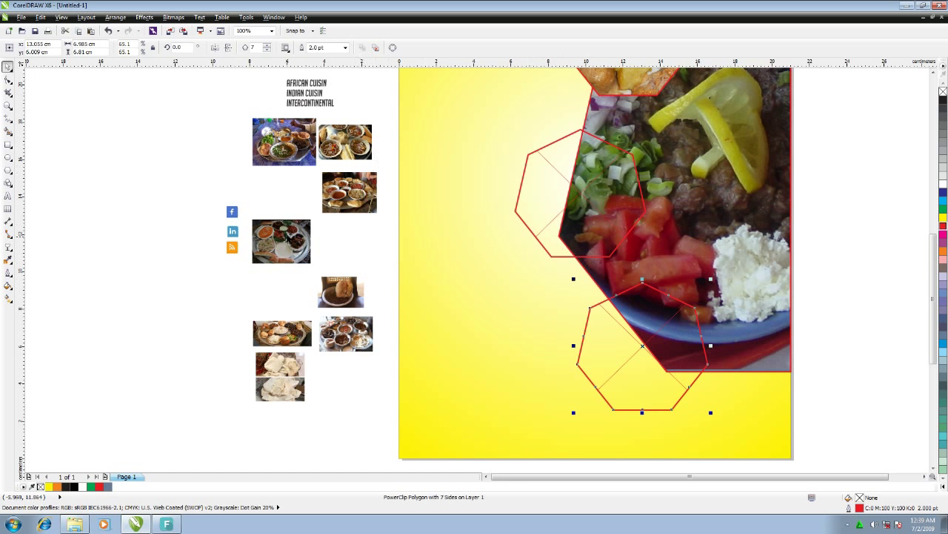
pyautogui.moveTo(281, 241); pyautogui.dragTo(548, 182)
pyautogui.click(560, 277)
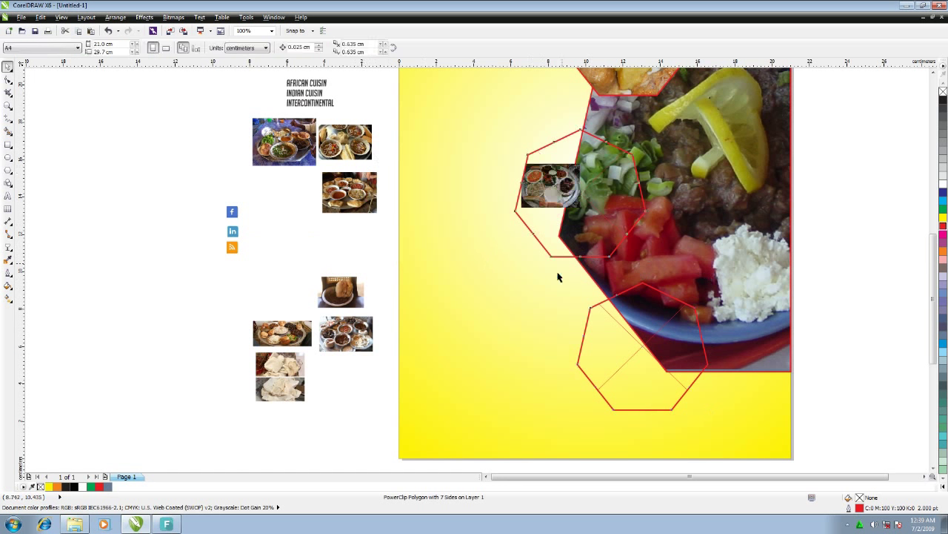
pyautogui.keyDown('ctrl'); pyautogui.click(570, 235); pyautogui.keyUp('ctrl')
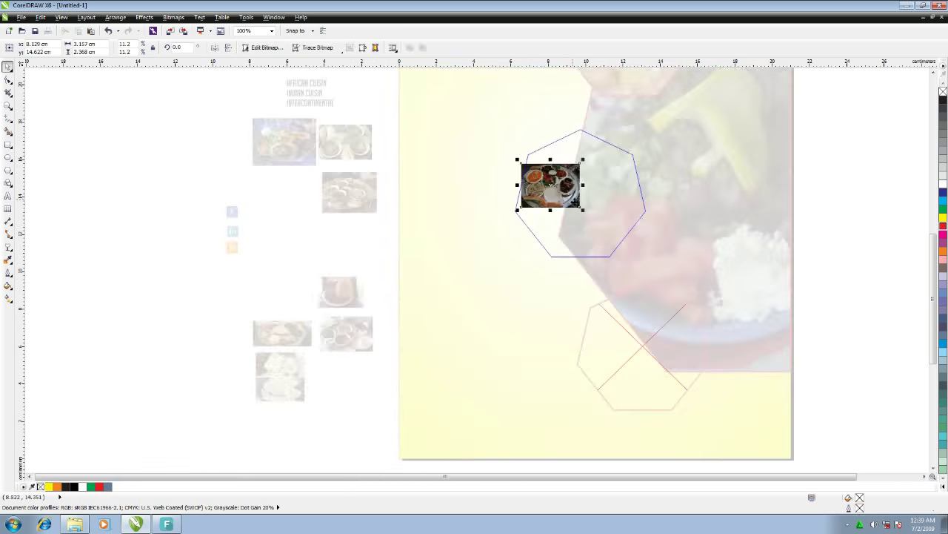
pyautogui.moveTo(583, 210); pyautogui.dragTo(621, 238)
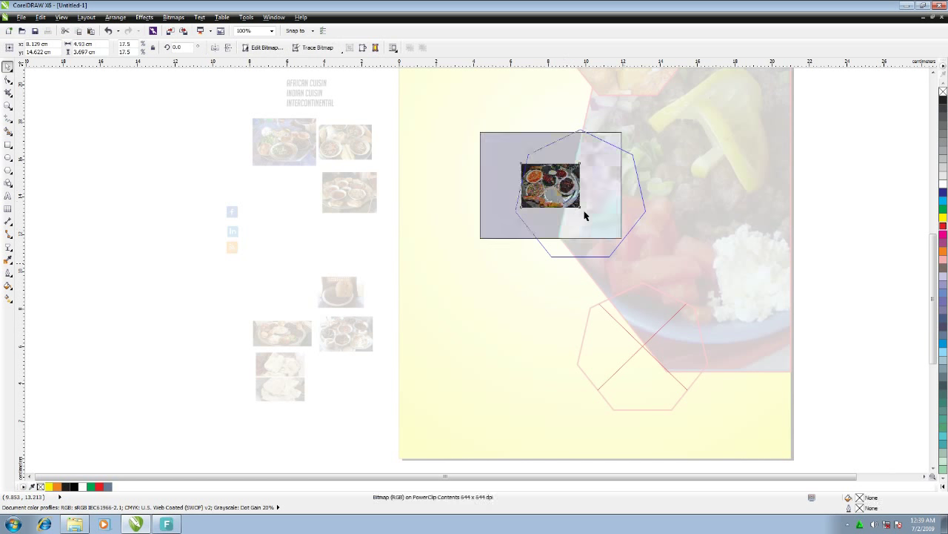
pyautogui.moveTo(617, 157)
pyautogui.mouseDown()
pyautogui.moveTo(647, 172)
pyautogui.moveTo(671, 118)
pyautogui.mouseUp()
pyautogui.moveTo(656, 157)
pyautogui.mouseDown()
pyautogui.moveTo(667, 134)
pyautogui.moveTo(654, 140)
pyautogui.mouseUp()
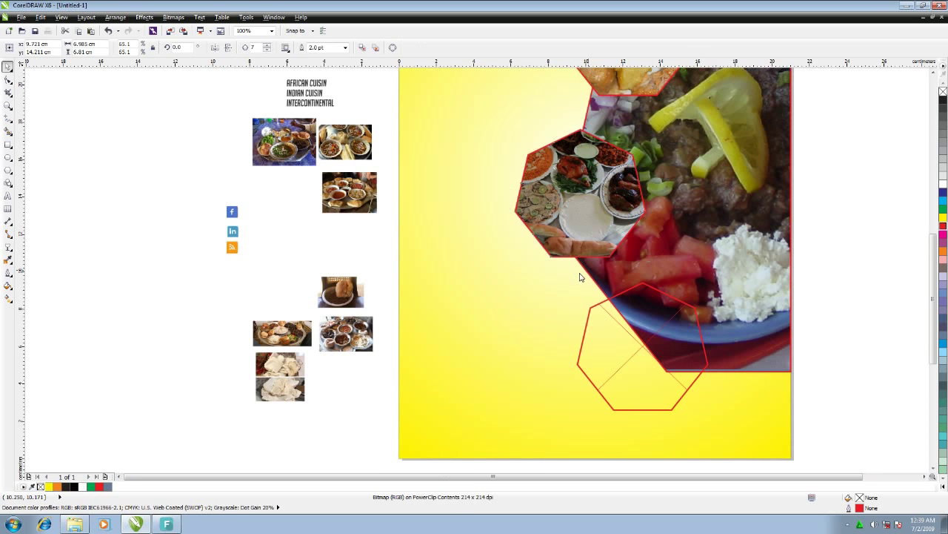
pyautogui.keyDown('ctrl'); pyautogui.click(581, 277); pyautogui.keyUp('ctrl')
pyautogui.scroll(-1, 934, 256)
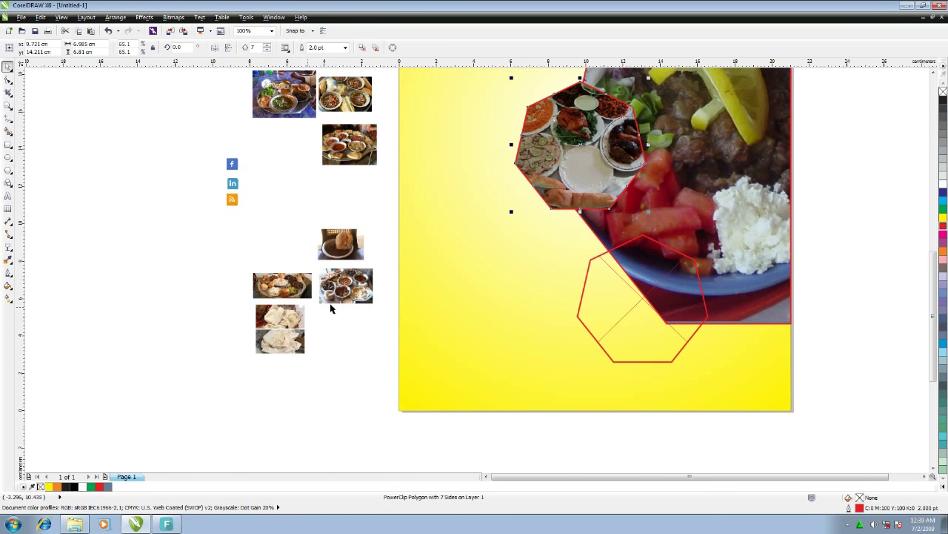
# Pull a platter photo out of the left column and enlarge it
pyautogui.moveTo(300, 293); pyautogui.dragTo(271, 228)
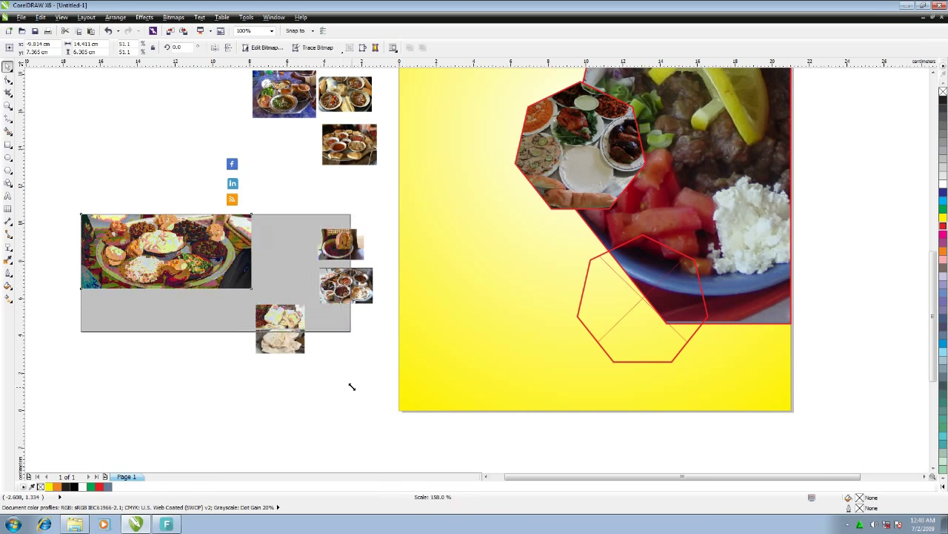
pyautogui.moveTo(395, 362)
pyautogui.mouseDown()
pyautogui.moveTo(361, 337)
pyautogui.moveTo(640, 311)
pyautogui.mouseUp()
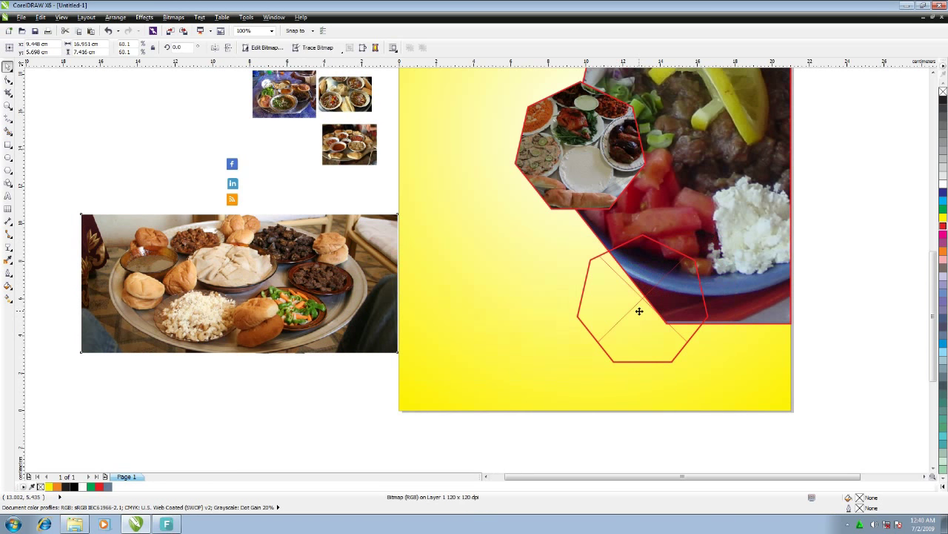
pyautogui.scroll(-1, 865, 309)
pyautogui.scroll(1, 842, 248)
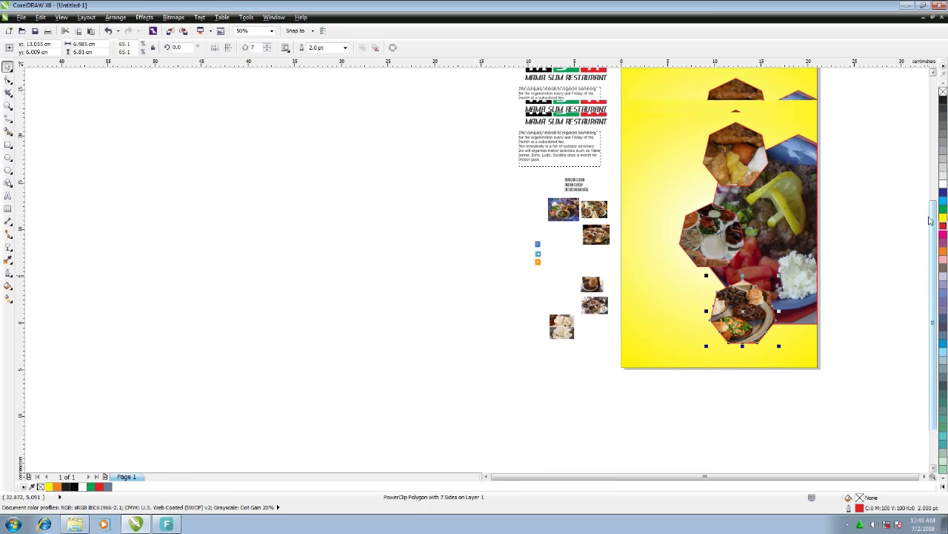
pyautogui.hscroll(2, 742, 314)
pyautogui.scroll(1, 687, 300)
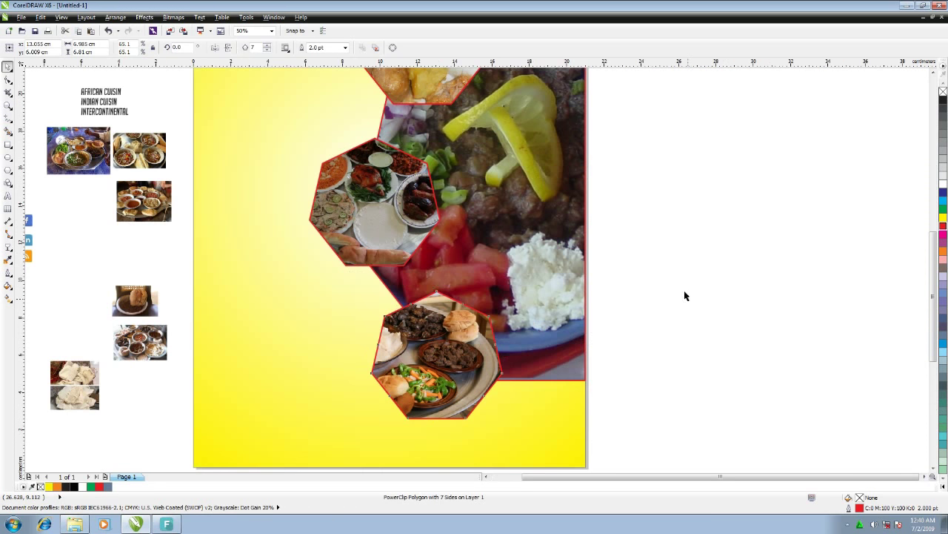
# Adjust the outline widths of the upper and lower heptagons
pyautogui.click(400, 156)
pyautogui.click(345, 49)
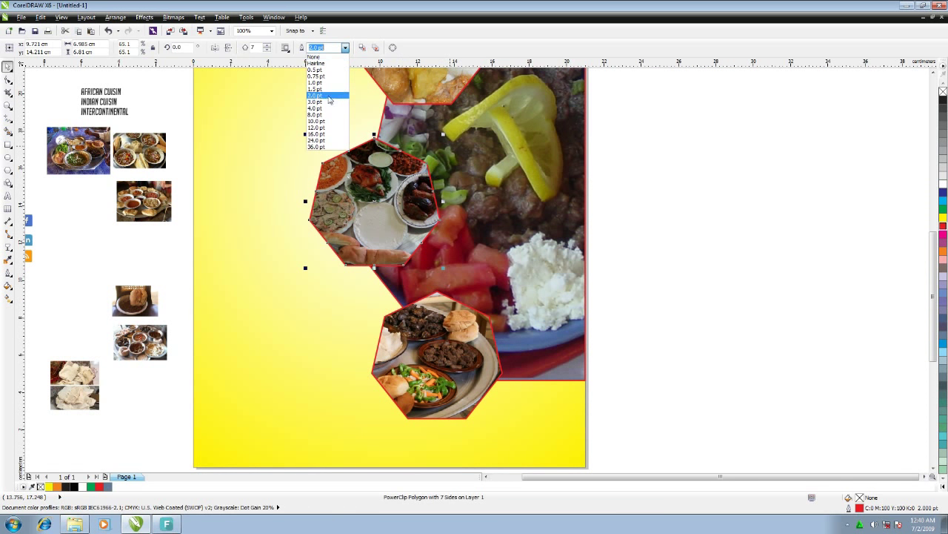
pyautogui.click(329, 106)
pyautogui.click(345, 48)
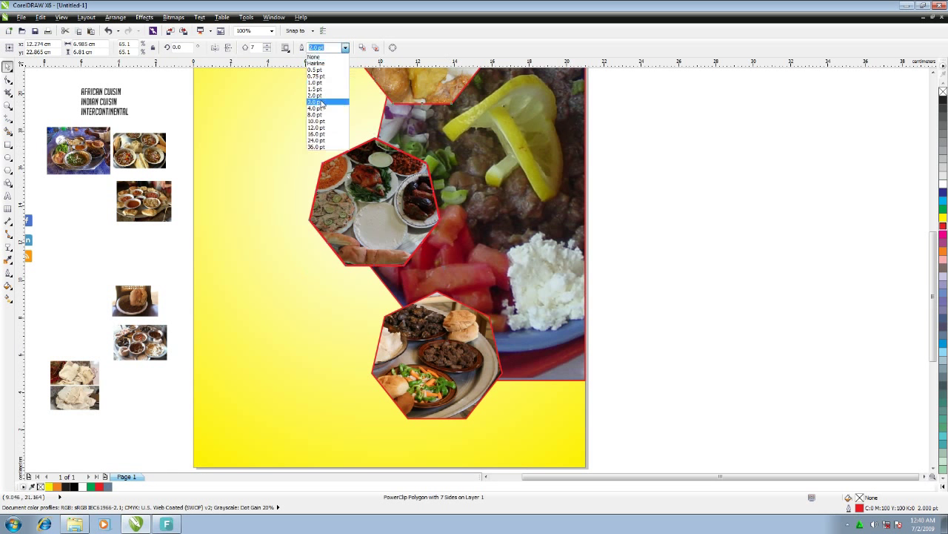
pyautogui.click(326, 106)
pyautogui.click(386, 312)
pyautogui.click(345, 49)
pyautogui.click(327, 106)
pyautogui.click(699, 264)
pyautogui.scroll(-2, 702, 244)
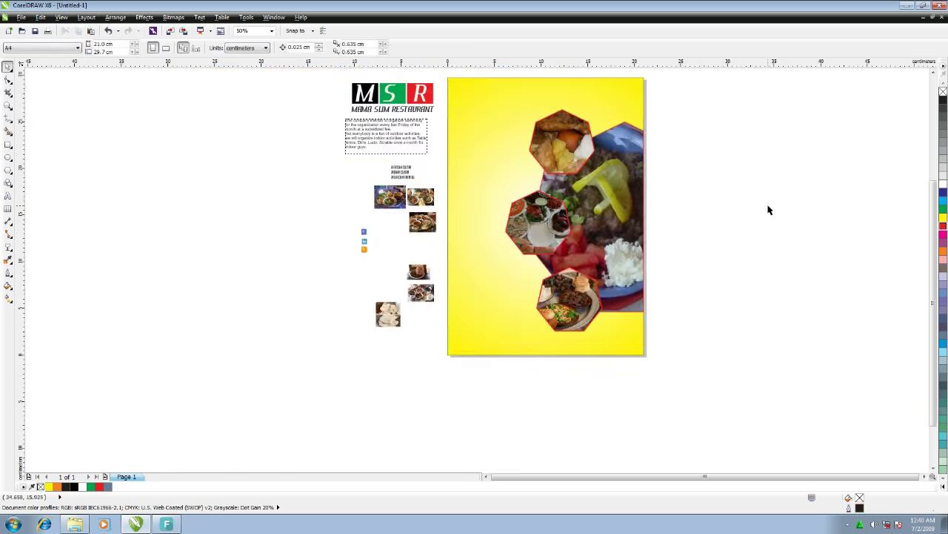
# Move the MSR logo to the page's top-right corner and shrink it to about 43%
pyautogui.moveTo(392, 95); pyautogui.dragTo(597, 94)
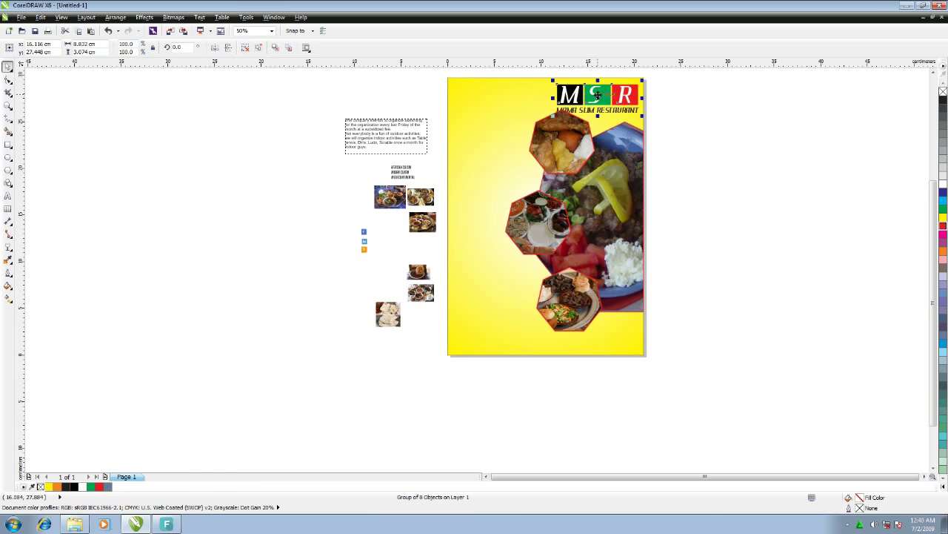
pyautogui.click(115, 17)
pyautogui.moveTo(126, 65)
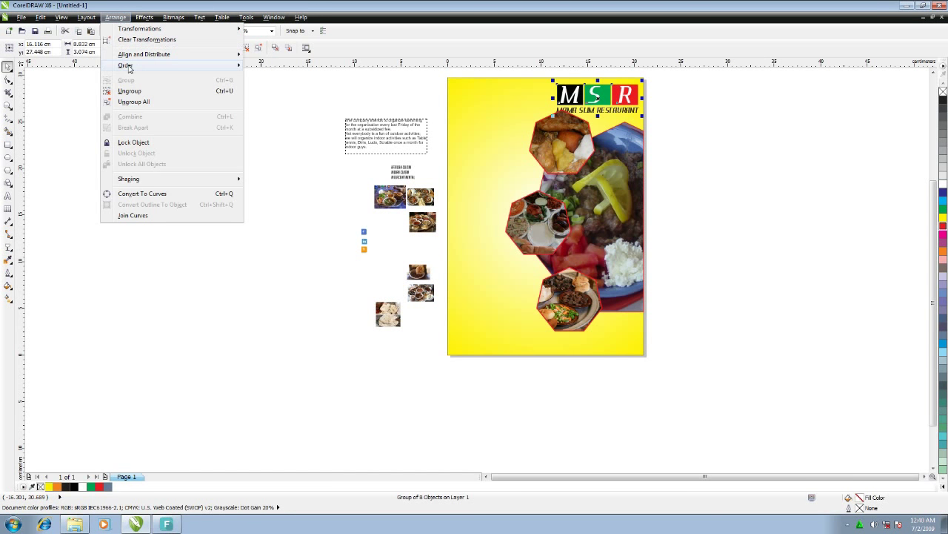
pyautogui.click(273, 68)
pyautogui.scroll(1, 667, 152)
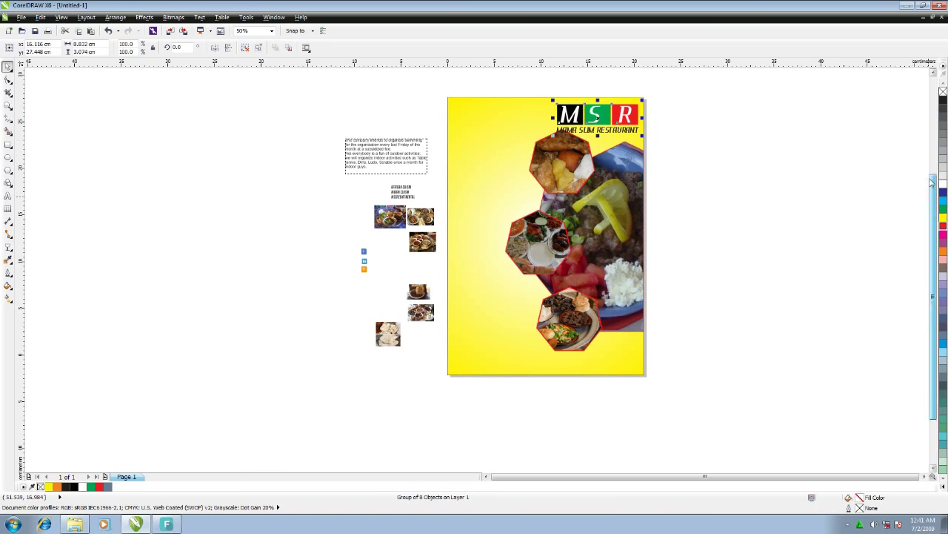
pyautogui.scroll(1, 644, 157)
pyautogui.moveTo(642, 152); pyautogui.dragTo(636, 161)
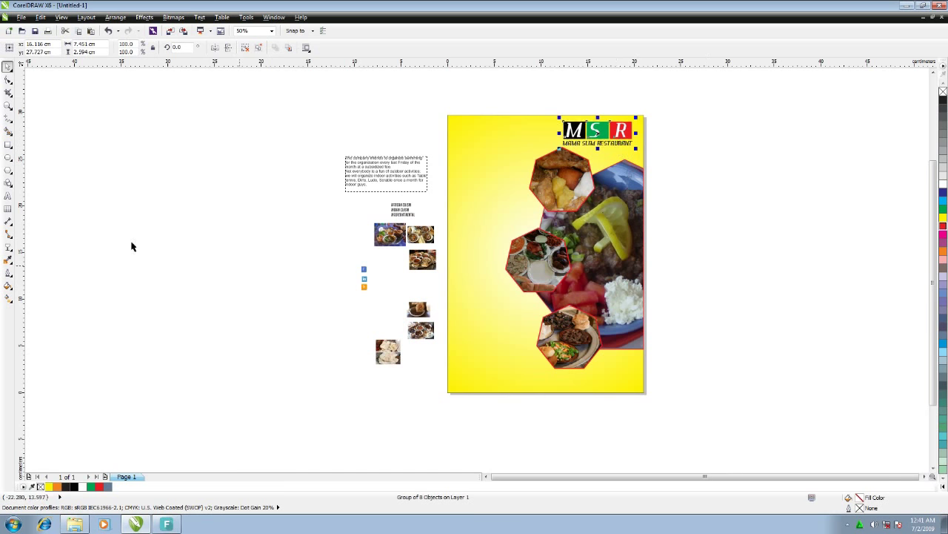
# Add a two-line title on the pasteboard, set it in Drivel, and move it up
pyautogui.press('F8')
pyautogui.click(175, 254)
pyautogui.write('ast')
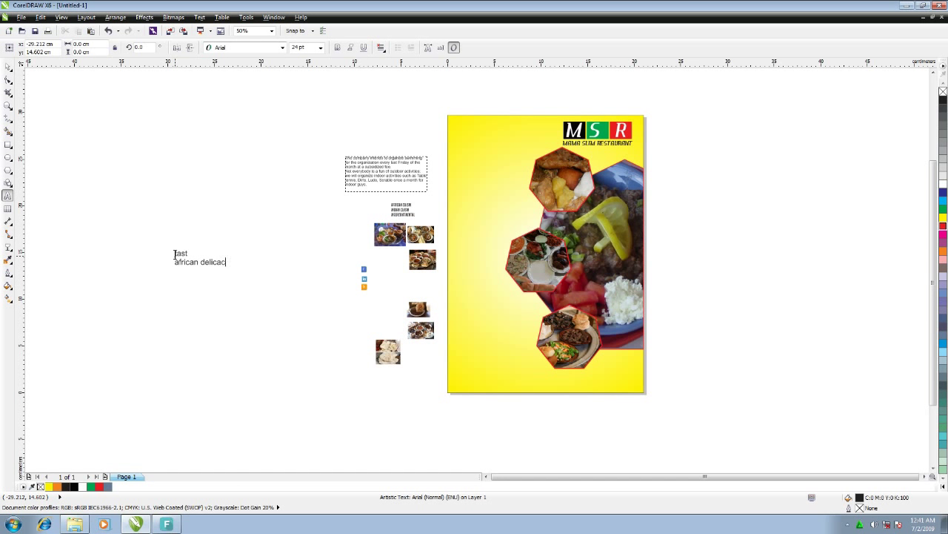
pyautogui.write('y')
pyautogui.hotkey('ctrl', 'a')
pyautogui.click(282, 47)
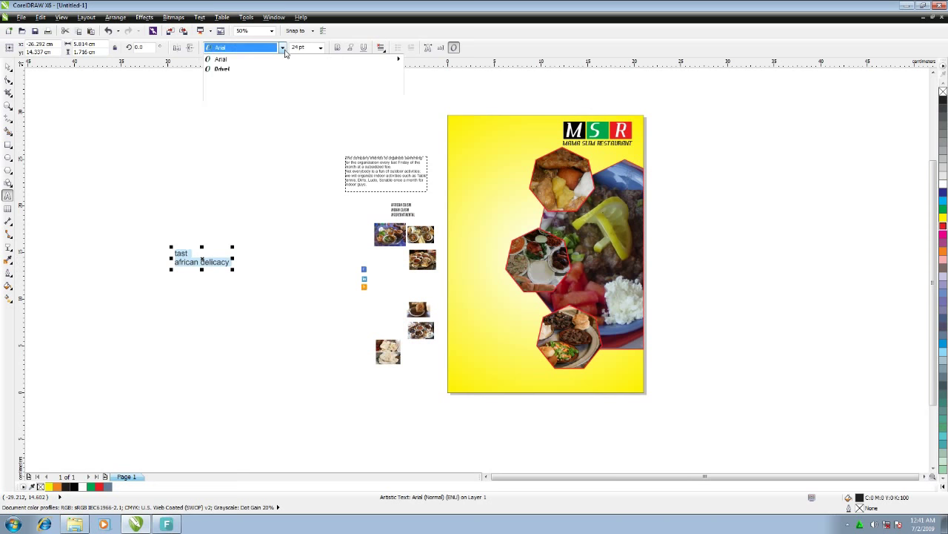
pyautogui.click(234, 69)
pyautogui.moveTo(203, 262); pyautogui.dragTo(266, 183)
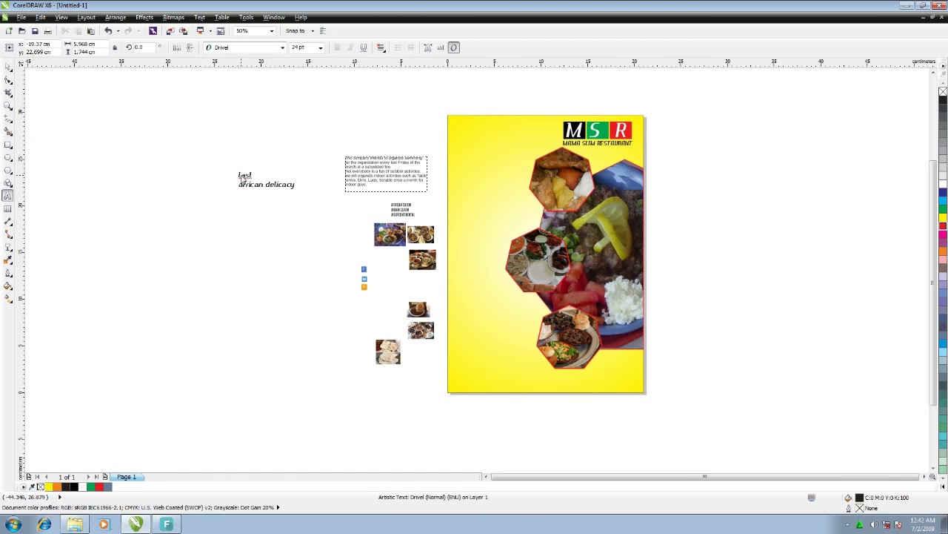
# Correct the misspelt first word to 'Test' using spelling suggestions
pyautogui.rightClick(245, 178)
pyautogui.click(247, 200)
pyautogui.click(242, 184)
pyautogui.press('BackSpace')
pyautogui.write('A')
pyautogui.hotkey('ctrl', 'z')
# Change the title's text alignment and move it onto the page beside the logo
pyautogui.hotkey('ctrl', 'a')
pyautogui.click(381, 47)
pyautogui.click(394, 91)
pyautogui.moveTo(267, 183)
pyautogui.mouseDown()
pyautogui.moveTo(488, 134)
pyautogui.moveTo(525, 153)
pyautogui.moveTo(502, 143)
pyautogui.mouseUp()
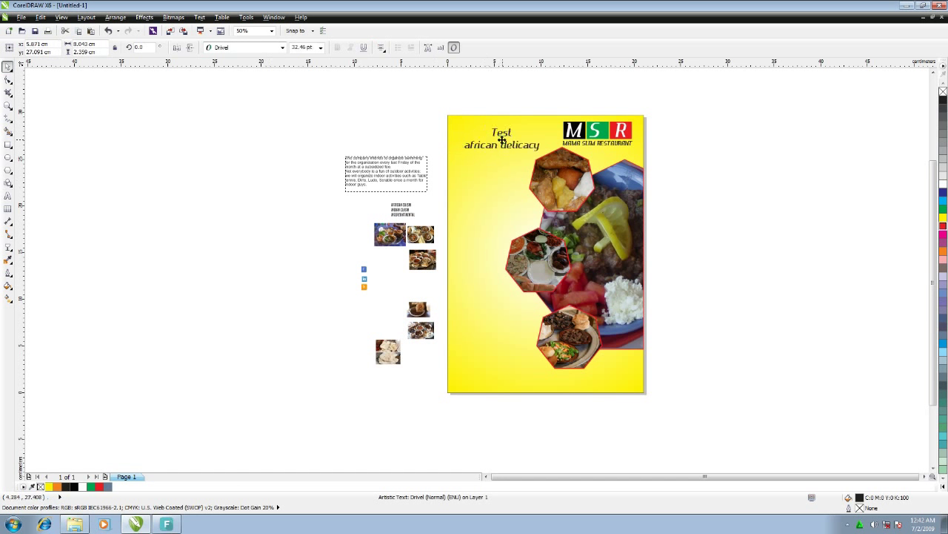
# Set the title in the Forte font and capitalise 'African'
pyautogui.click(244, 46)
pyautogui.click(283, 47)
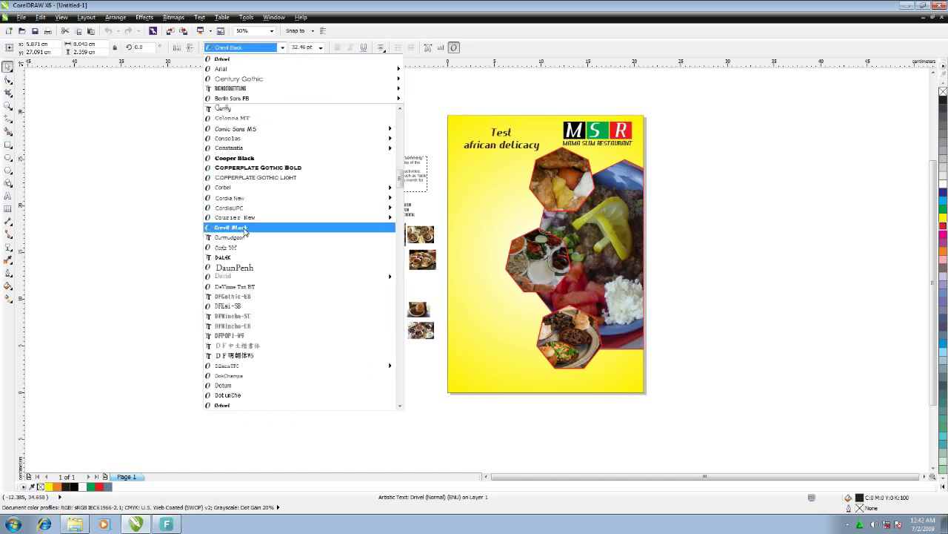
pyautogui.scroll(-2, 245, 246)
pyautogui.scroll(-1, 240, 256)
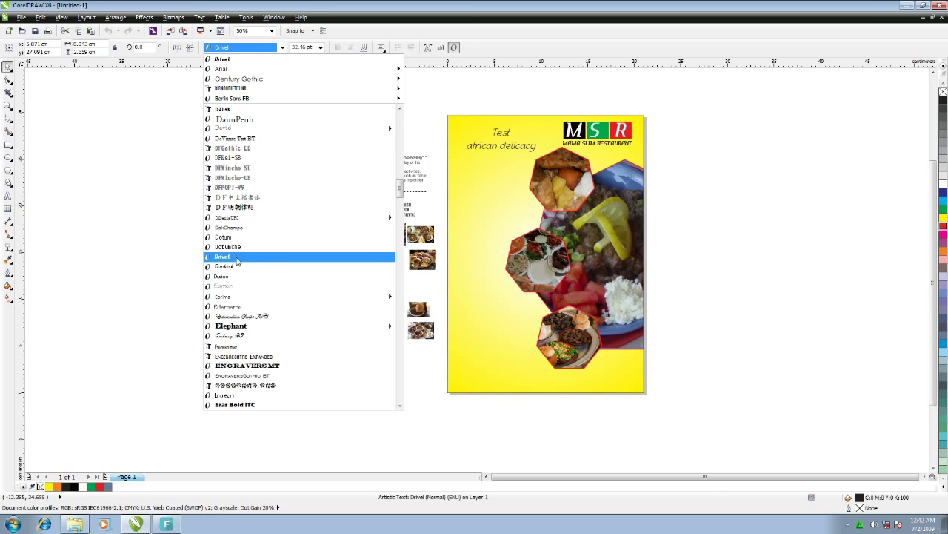
pyautogui.scroll(-1, 239, 267)
pyautogui.scroll(-2, 245, 304)
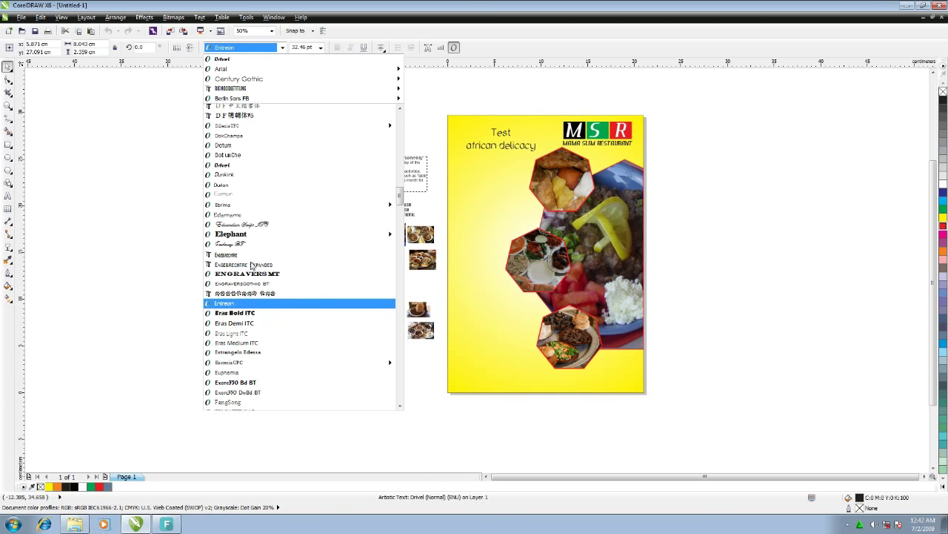
pyautogui.scroll(-2, 247, 326)
pyautogui.click(247, 374)
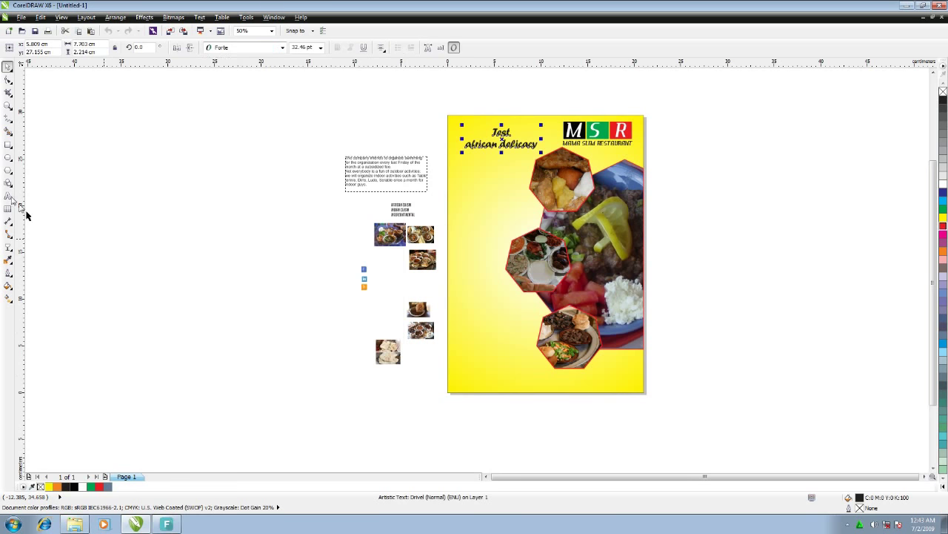
pyautogui.press('BackSpace')
pyautogui.write('A')
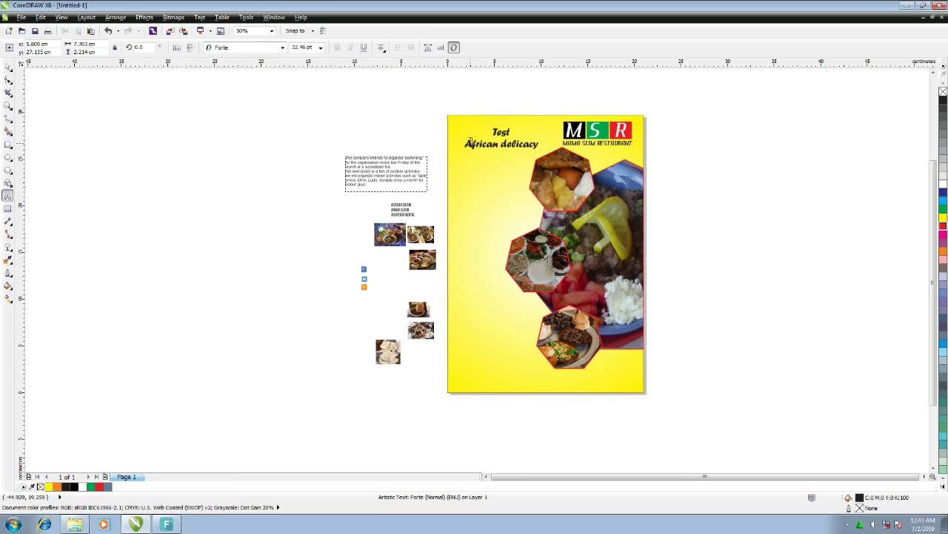
pyautogui.click(8, 67)
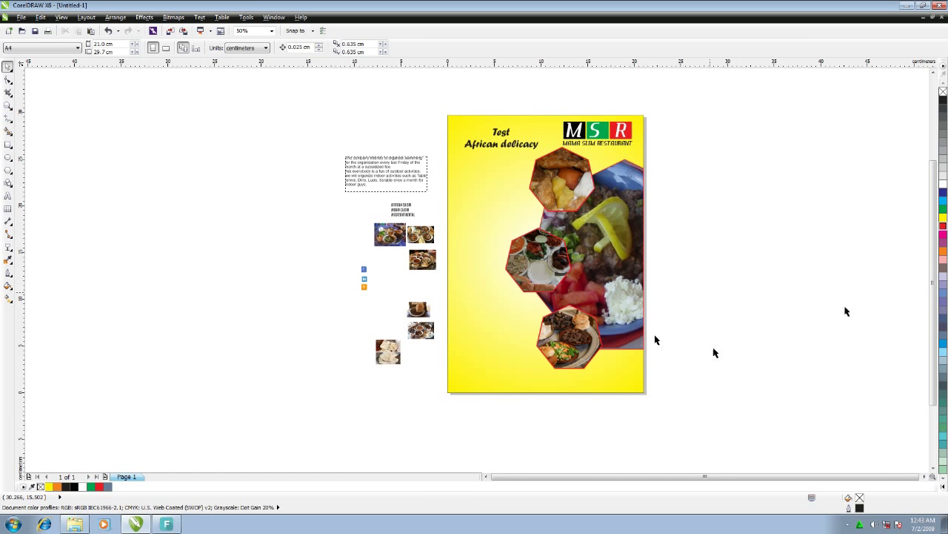
# Move the cuisine list to the page's left side and stack four copies down the page
pyautogui.click(403, 209)
pyautogui.moveTo(403, 209)
pyautogui.mouseDown()
pyautogui.moveTo(471, 199)
pyautogui.moveTo(511, 234)
pyautogui.mouseUp()
pyautogui.scroll(2, 478, 204)
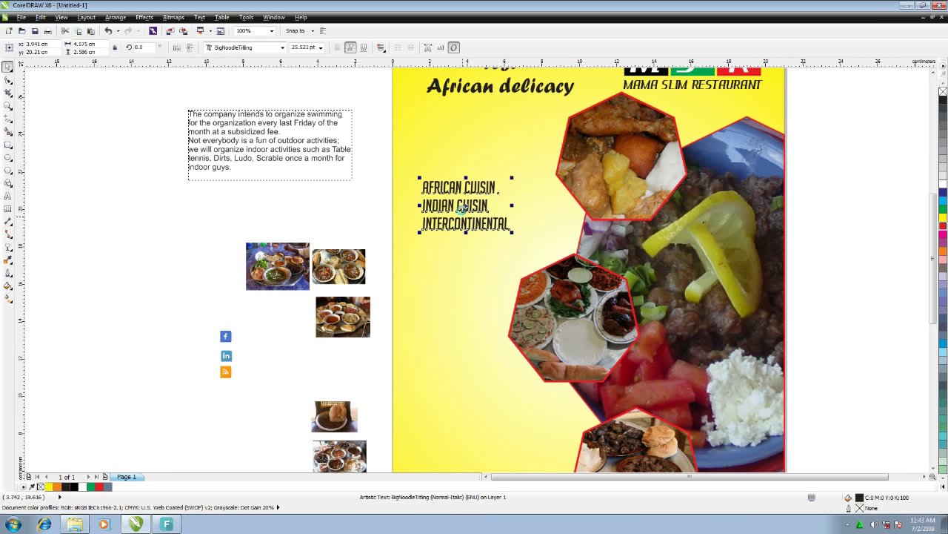
pyautogui.moveTo(464, 206)
pyautogui.mouseDown()
pyautogui.moveTo(461, 261)
pyautogui.moveTo(448, 257)
pyautogui.mouseUp()
pyautogui.moveTo(382, 163); pyautogui.dragTo(510, 306)
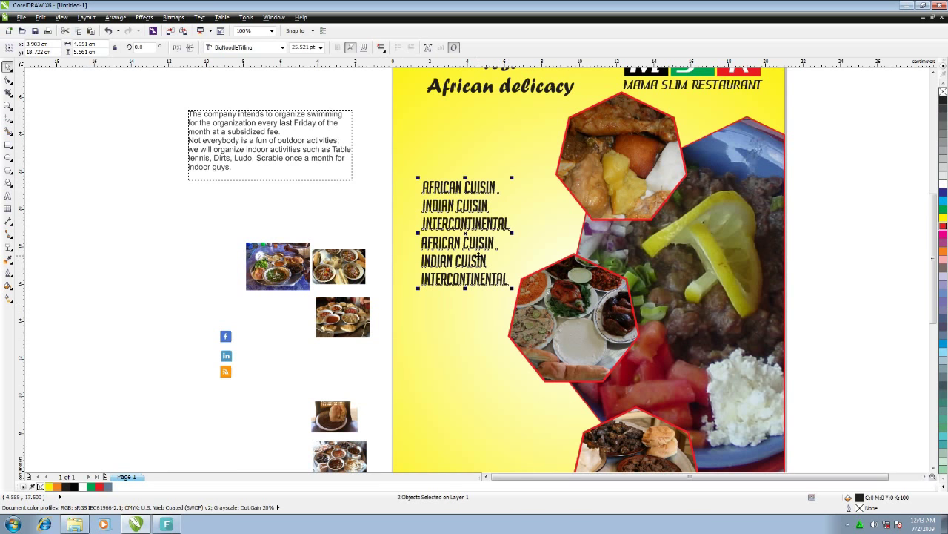
pyautogui.moveTo(457, 222); pyautogui.dragTo(463, 347)
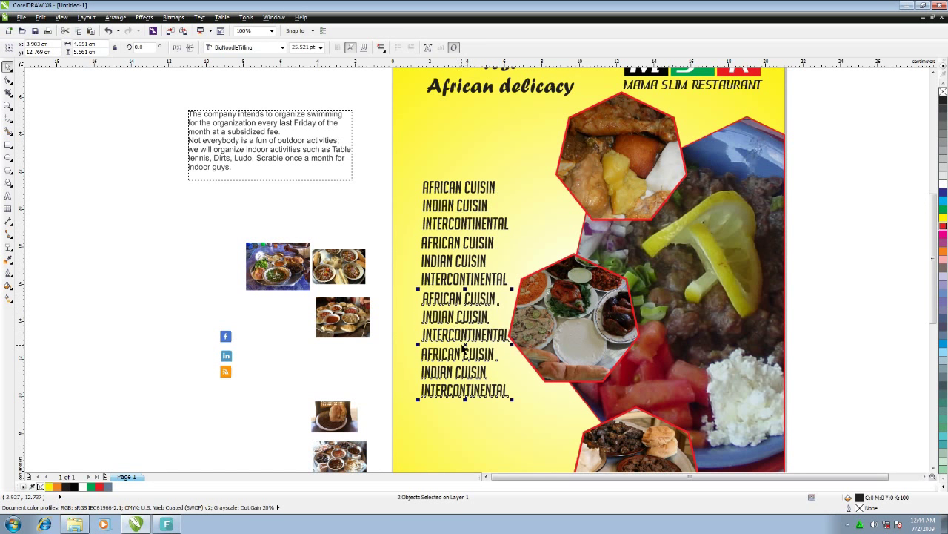
# Give all four cuisine lists a red Uniform Fill, then add a fifth copy below
pyautogui.moveTo(389, 166); pyautogui.dragTo(512, 415)
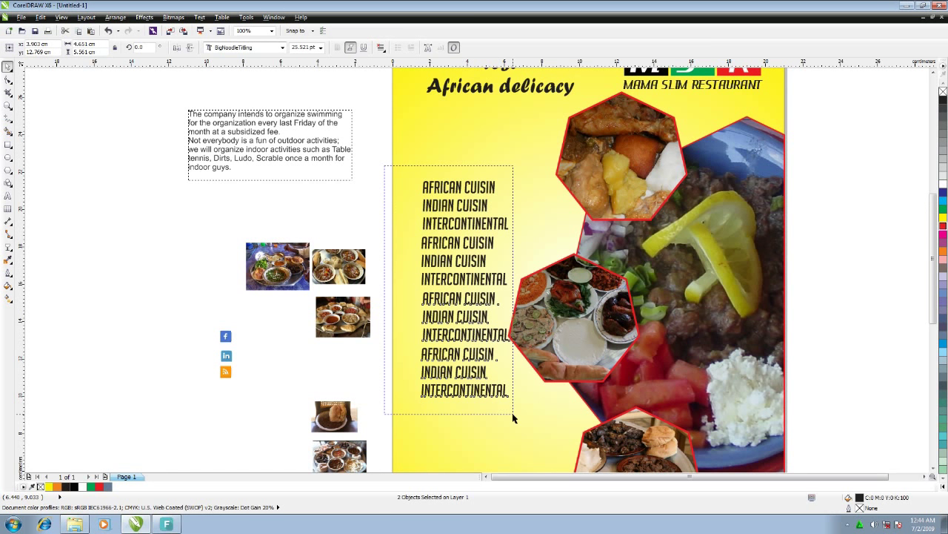
pyautogui.click(943, 226)
pyautogui.doubleClick(859, 497)
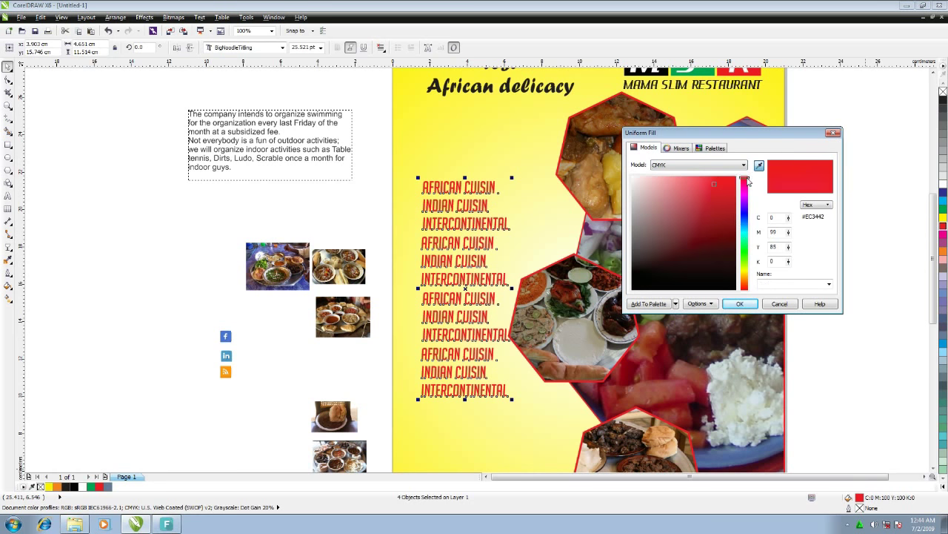
pyautogui.moveTo(747, 182)
pyautogui.mouseDown()
pyautogui.moveTo(747, 280)
pyautogui.moveTo(751, 180)
pyautogui.mouseUp()
pyautogui.click(740, 304)
pyautogui.click(845, 260)
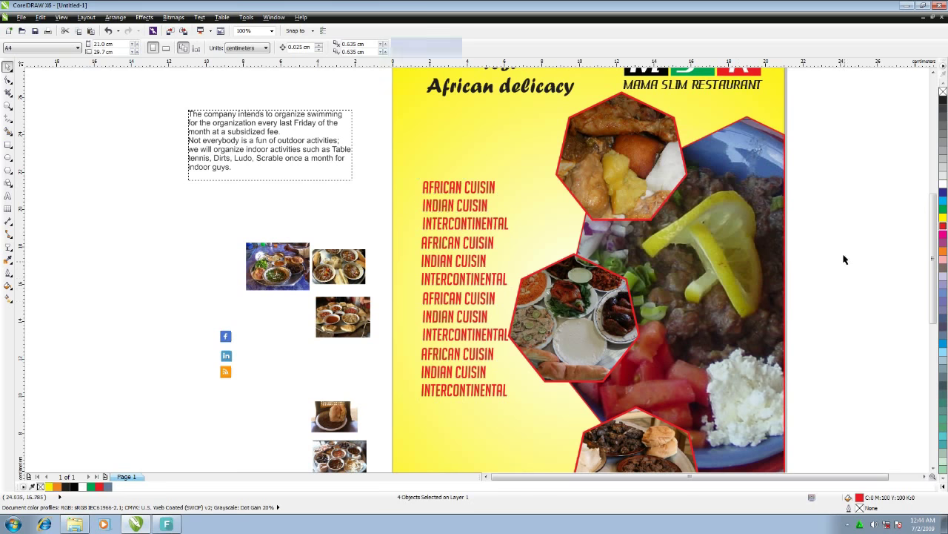
pyautogui.moveTo(935, 235)
pyautogui.mouseDown()
pyautogui.moveTo(936, 287)
pyautogui.moveTo(937, 250)
pyautogui.mouseUp()
pyautogui.click(459, 321)
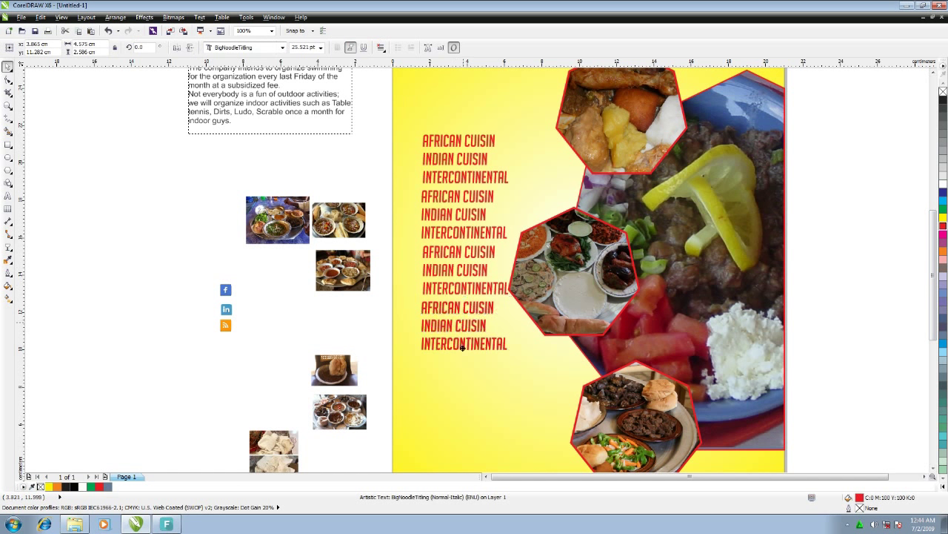
pyautogui.moveTo(463, 323); pyautogui.dragTo(463, 378)
# Stack the Facebook, LinkedIn and RSS icons in a column at the page's bottom-left
pyautogui.click(887, 259)
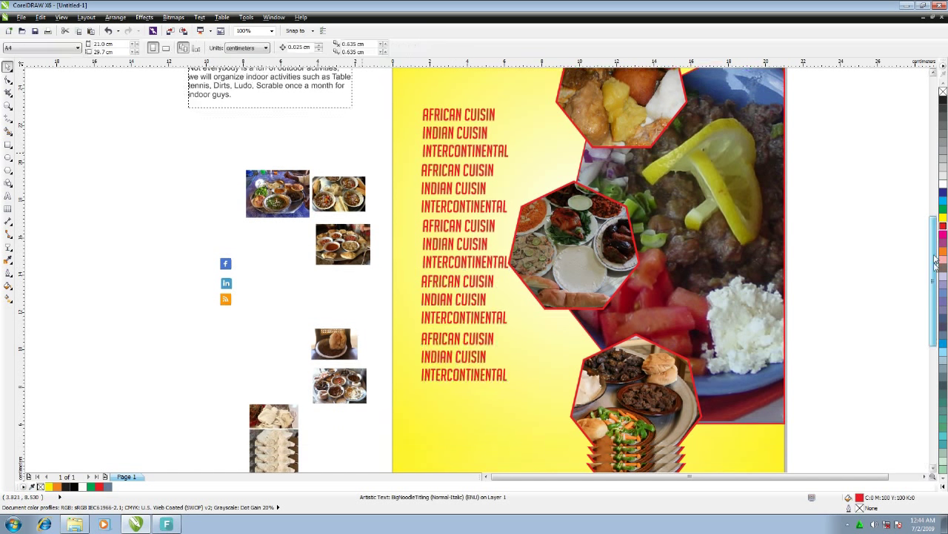
pyautogui.scroll(-3, 887, 260)
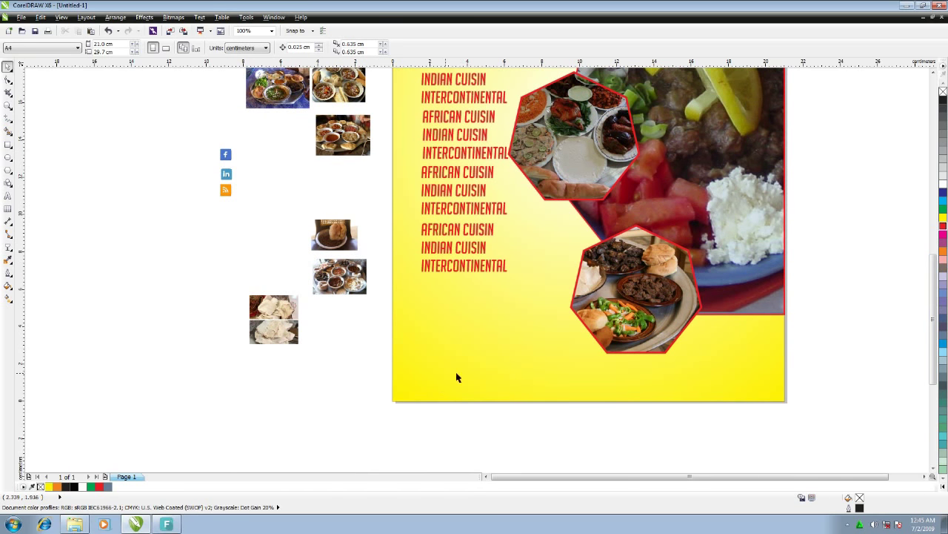
pyautogui.moveTo(224, 154); pyautogui.dragTo(417, 355)
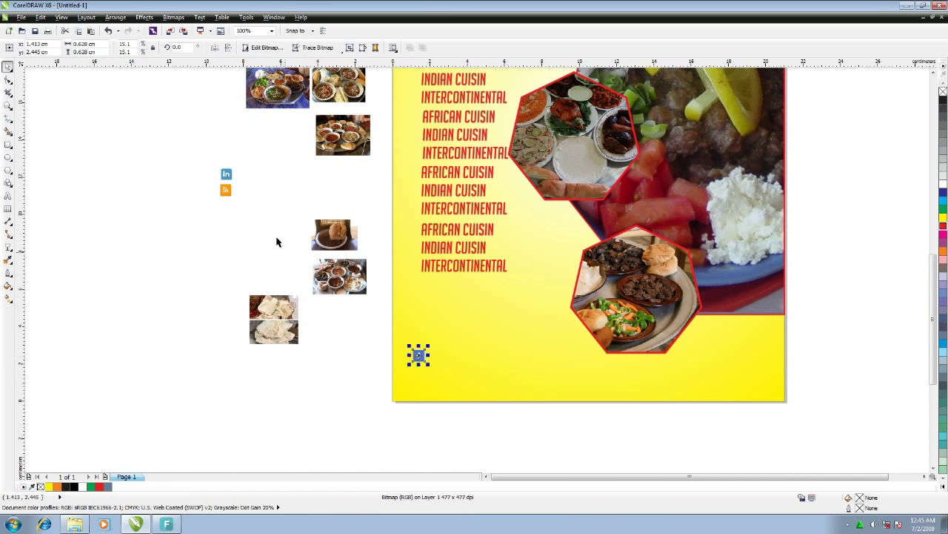
pyautogui.moveTo(226, 173)
pyautogui.mouseDown()
pyautogui.moveTo(395, 368)
pyautogui.moveTo(419, 371)
pyautogui.mouseUp()
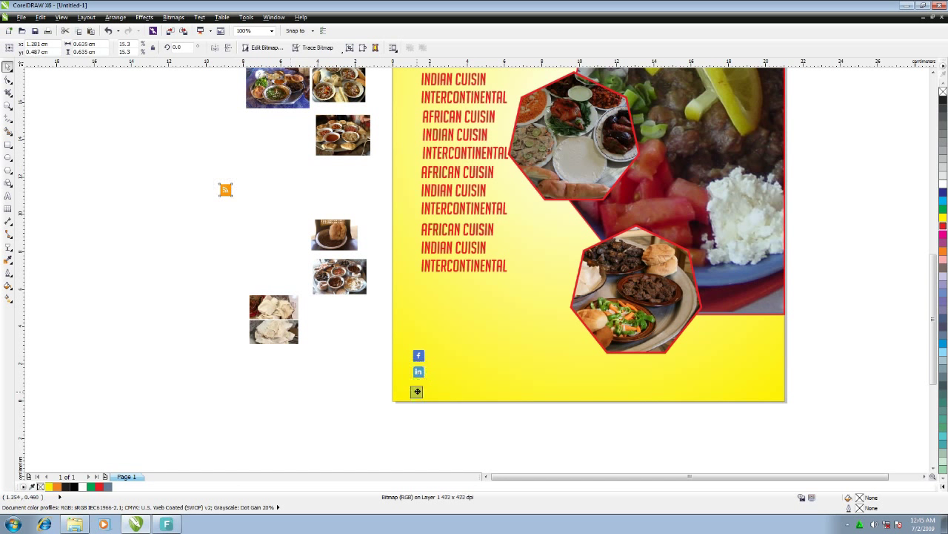
pyautogui.moveTo(226, 190); pyautogui.dragTo(419, 389)
pyautogui.moveTo(377, 328); pyautogui.dragTo(434, 415)
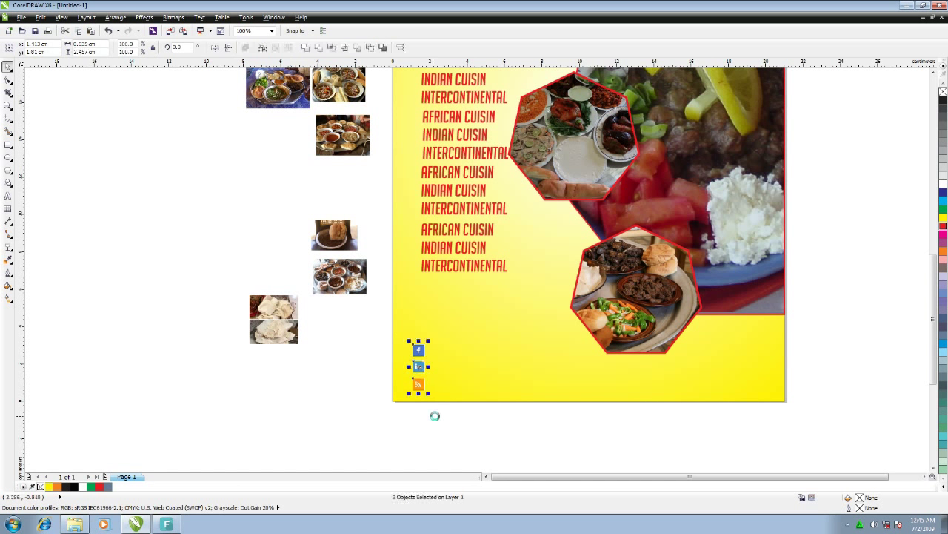
# Create the restaurant's handle text in 12 pt Century Gothic
pyautogui.press('Up')
pyautogui.press('Up')
pyautogui.press('F8')
pyautogui.click(198, 376)
pyautogui.write('MA')
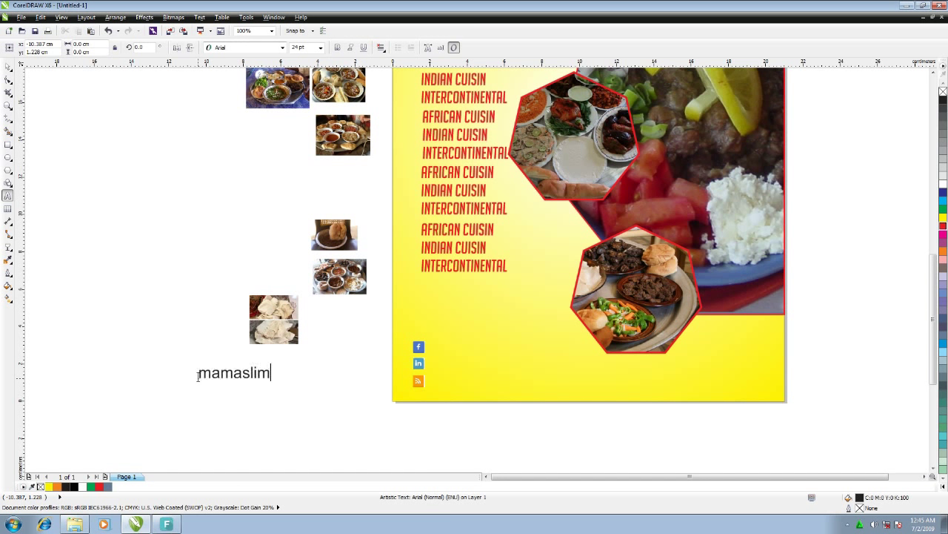
pyautogui.hotkey('ctrl', 'a')
pyautogui.click(321, 48)
pyautogui.click(303, 110)
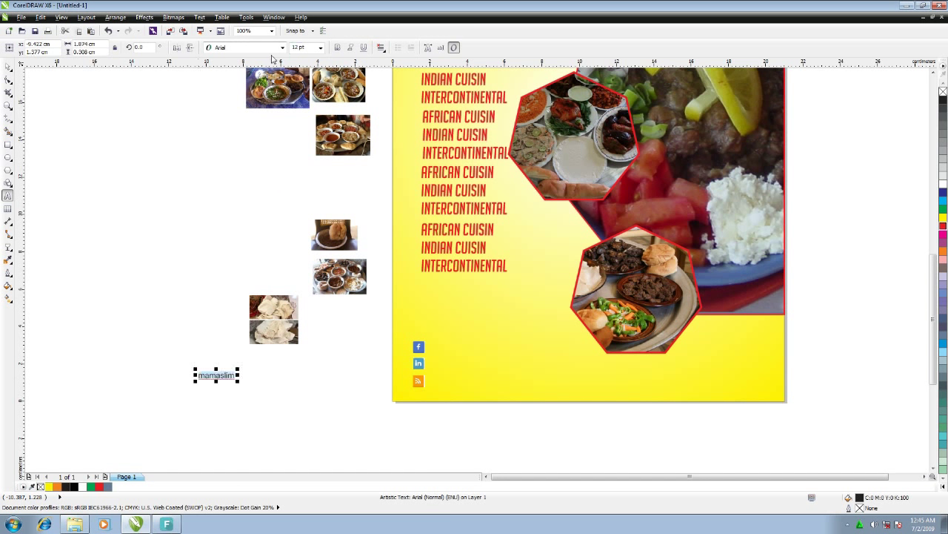
pyautogui.click(282, 48)
pyautogui.click(244, 67)
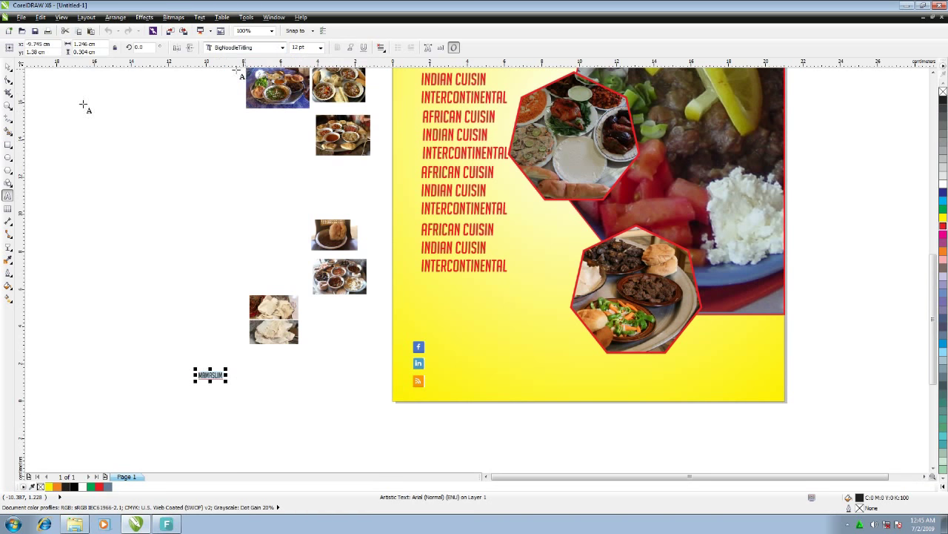
pyautogui.click(282, 47)
pyautogui.click(201, 373)
# Place copies of the handle beside the Facebook, LinkedIn and RSS icons and complete their text
pyautogui.moveTo(210, 376); pyautogui.dragTo(323, 377)
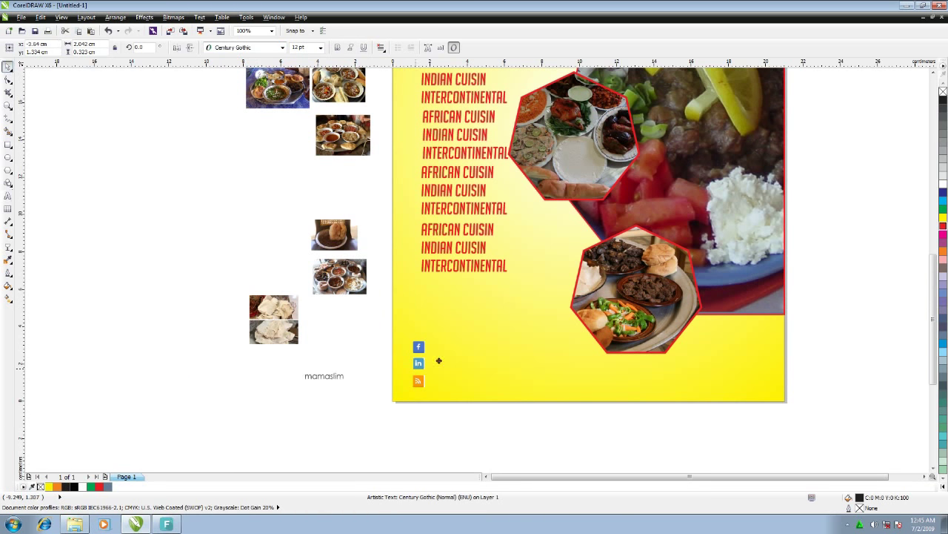
pyautogui.moveTo(439, 360)
pyautogui.mouseDown()
pyautogui.moveTo(447, 343)
pyautogui.moveTo(450, 363)
pyautogui.mouseUp()
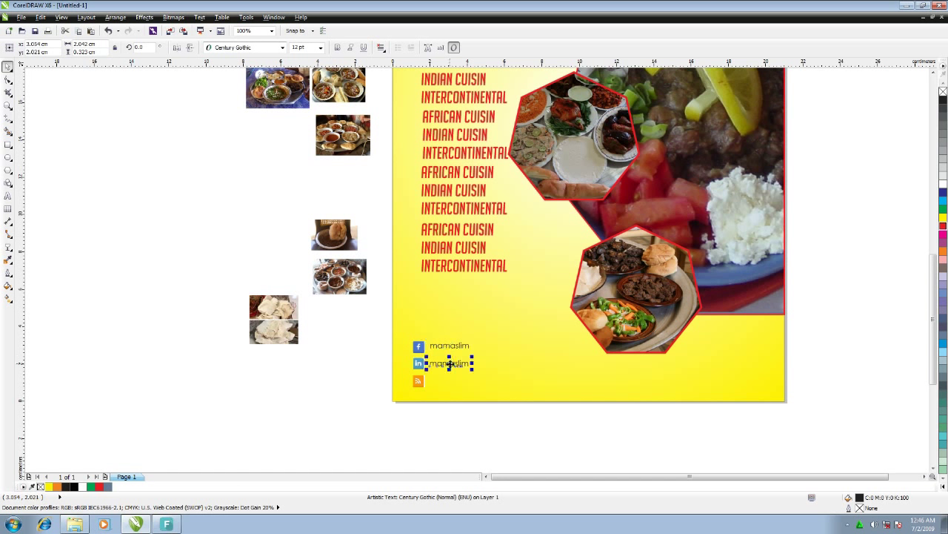
pyautogui.moveTo(449, 363); pyautogui.dragTo(450, 381)
pyautogui.press('F8')
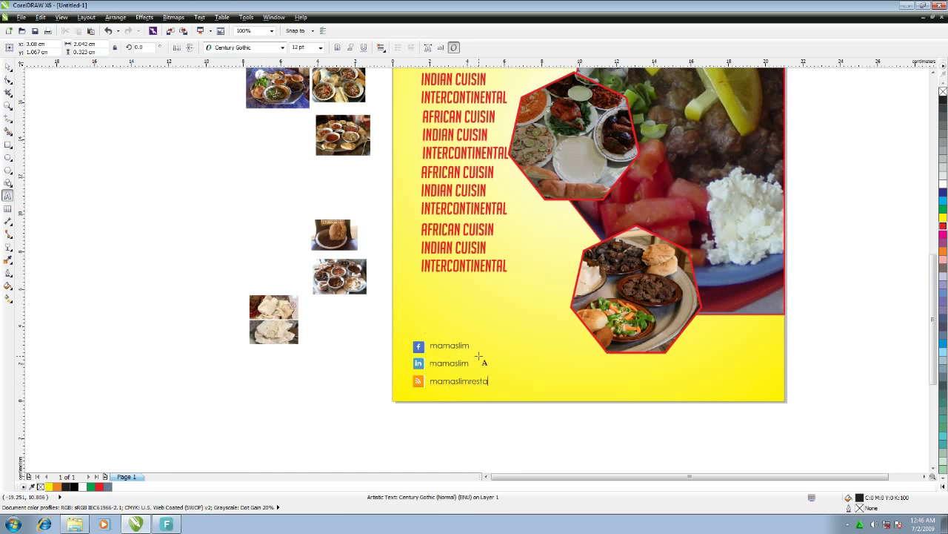
pyautogui.click(469, 344)
pyautogui.click(469, 364)
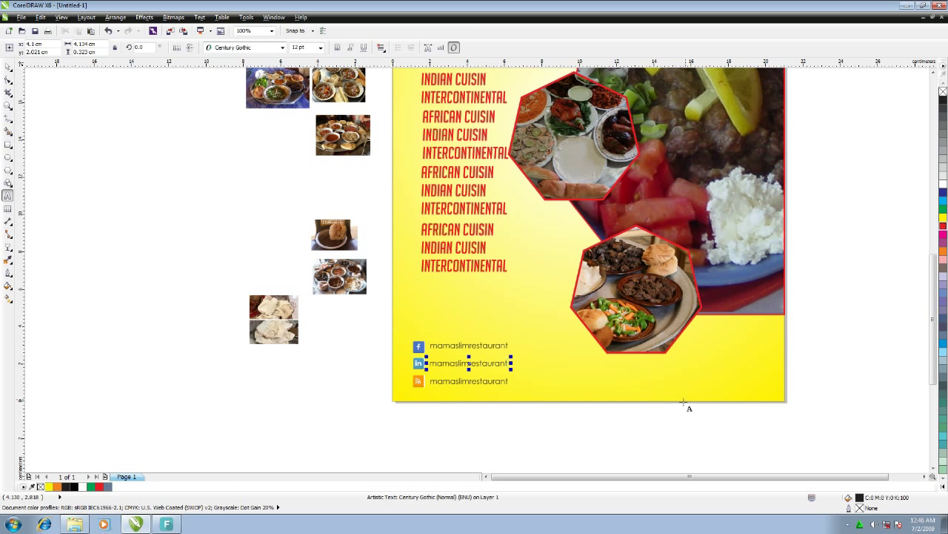
# Create the phone number text in 12 pt Century Gothic and move it onto the flyer
pyautogui.click(145, 229)
pyautogui.write('5555555555')
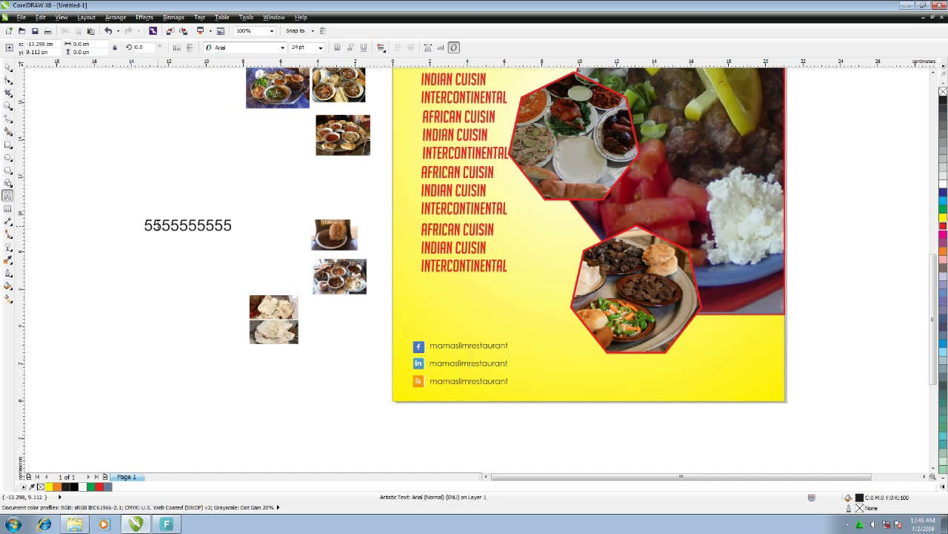
pyautogui.doubleClick(203, 235)
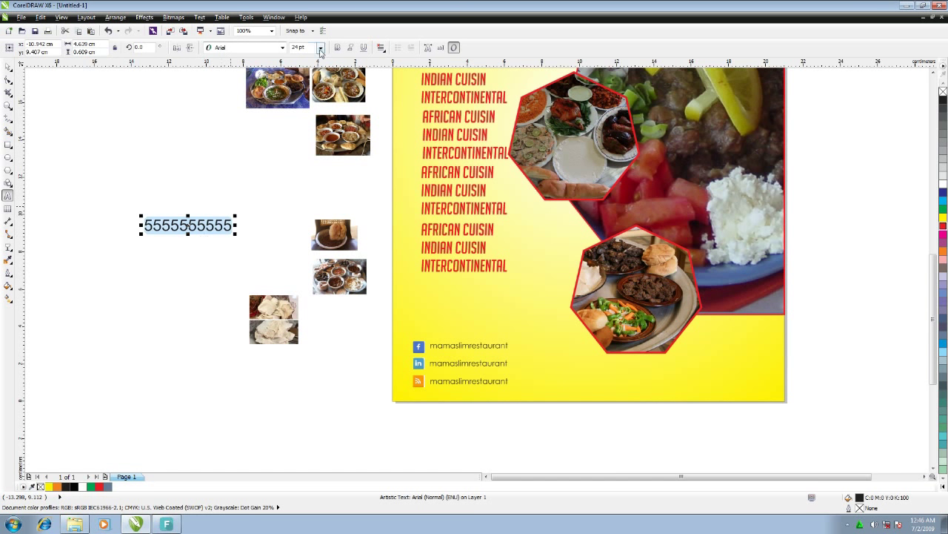
pyautogui.click(320, 48)
pyautogui.click(283, 48)
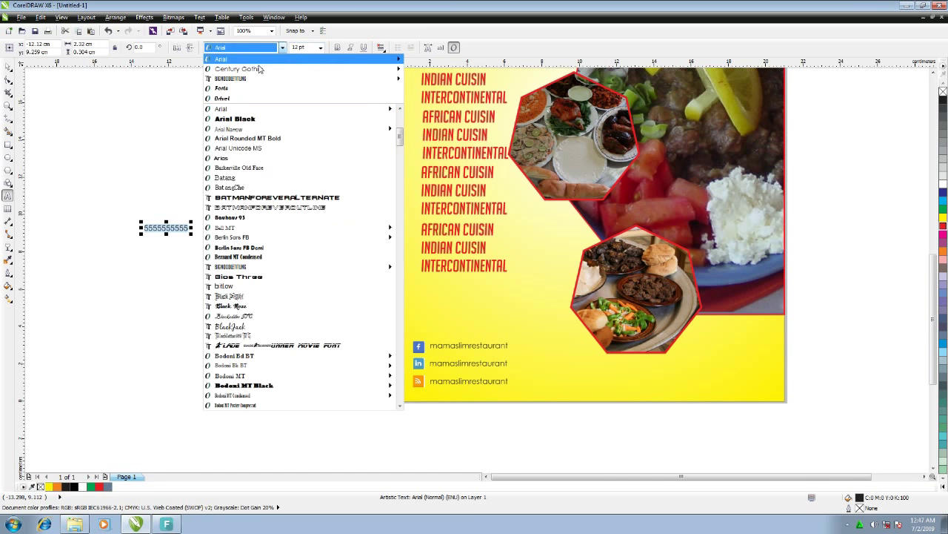
pyautogui.click(245, 66)
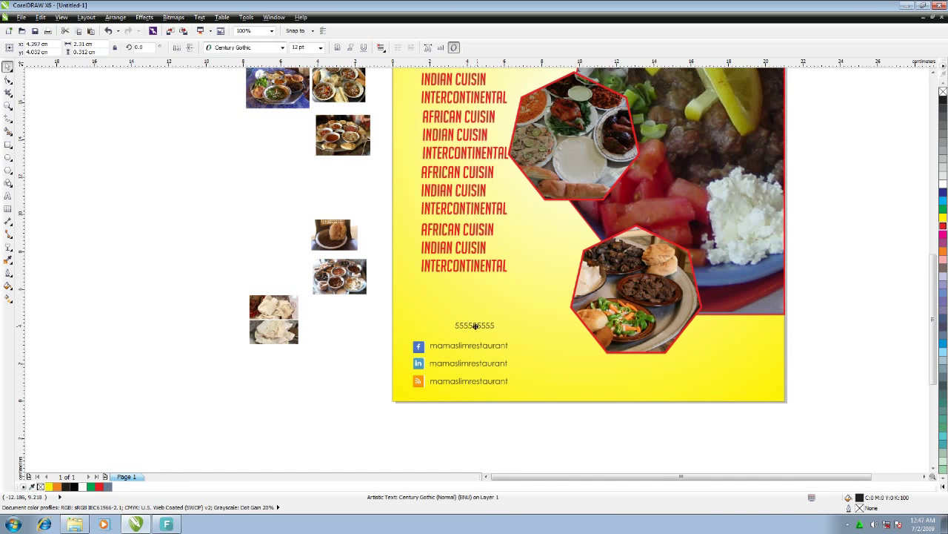
pyautogui.moveTo(456, 323); pyautogui.dragTo(463, 326)
# Prefix the number with 'Tel:' and place it at the bottom right beside the RSS handle
pyautogui.doubleClick(447, 326)
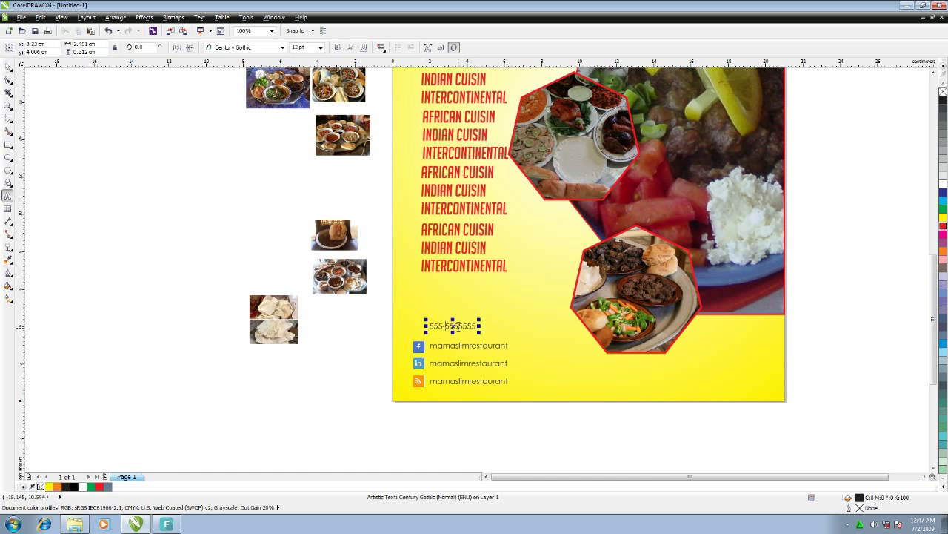
pyautogui.write('T')
pyautogui.write('el:')
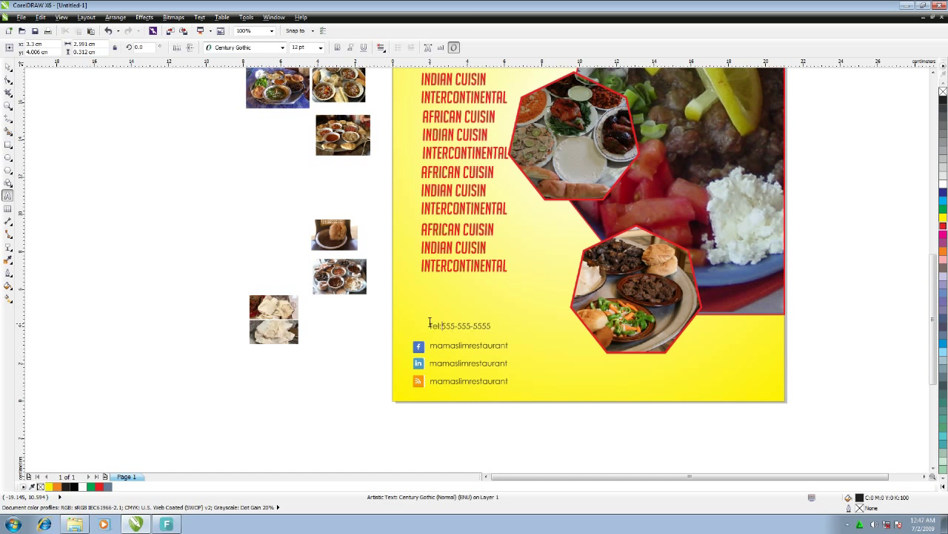
pyautogui.hotkey('ctrl', 'space')
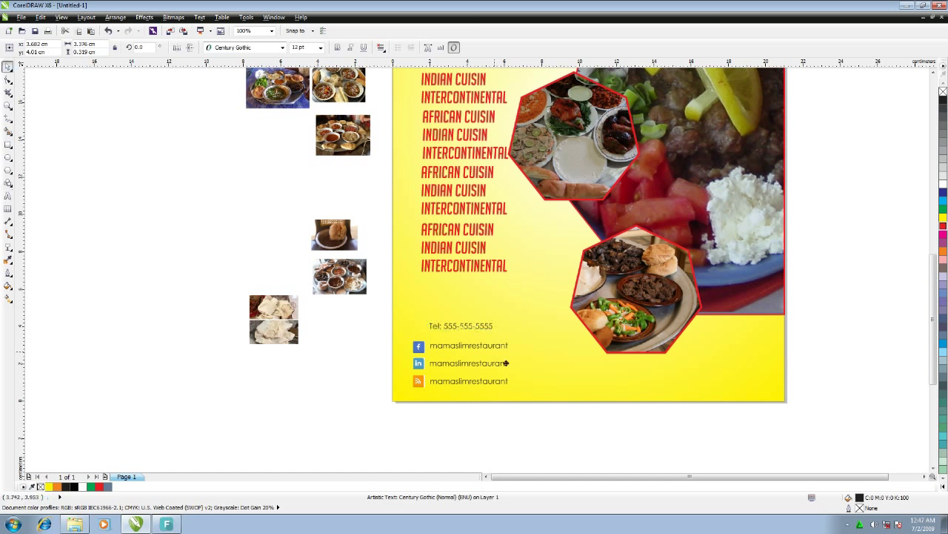
pyautogui.moveTo(462, 326); pyautogui.dragTo(584, 381)
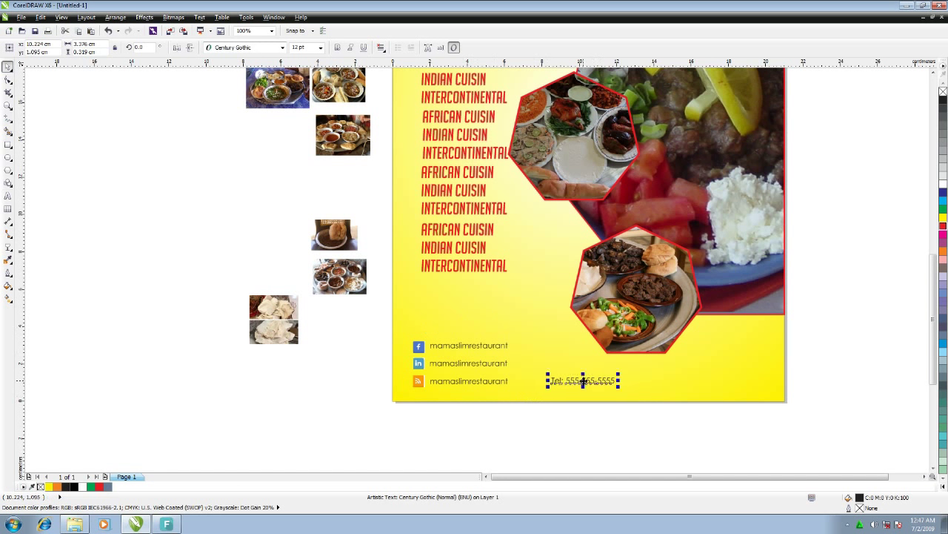
pyautogui.scroll(3, 593, 296)
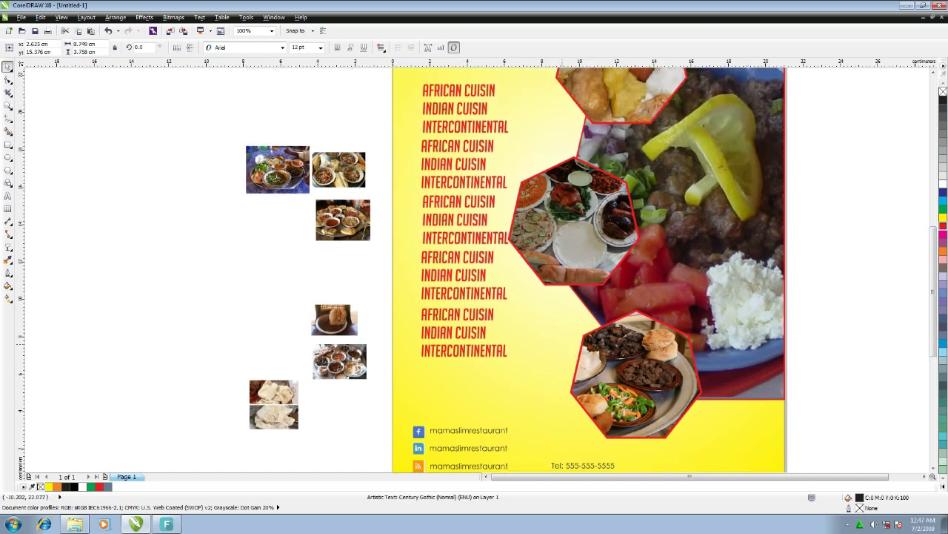
# Paste the description paragraph at the flyer's lower right and shorten its frame
pyautogui.hotkey('ctrl', 'v')
pyautogui.moveTo(678, 470); pyautogui.dragTo(666, 474)
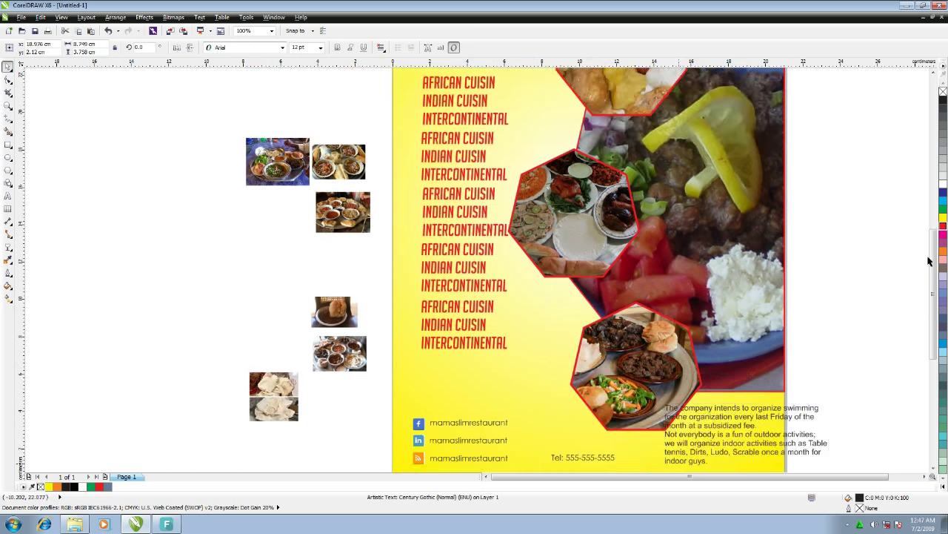
pyautogui.scroll(-4, 935, 256)
pyautogui.moveTo(741, 290); pyautogui.dragTo(739, 319)
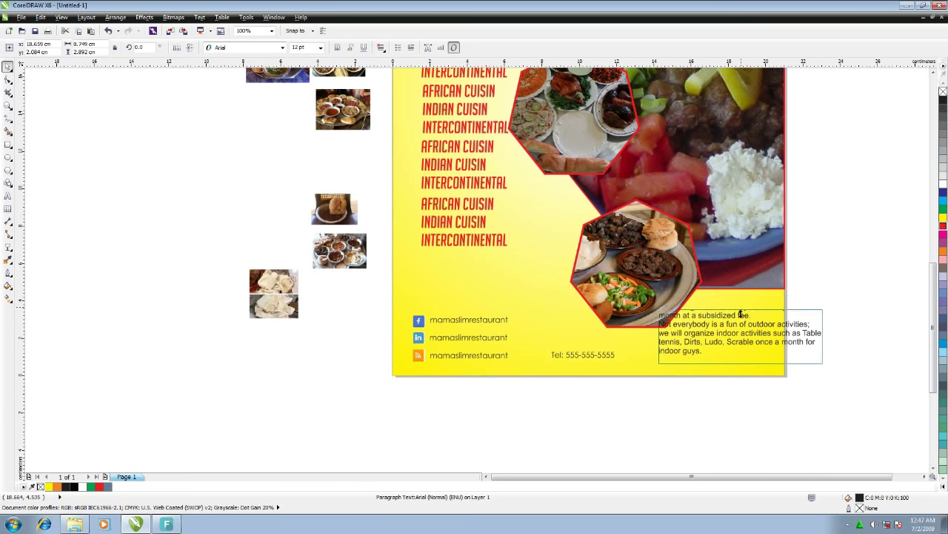
# Set all the paragraph text to 10 pt
pyautogui.click(8, 195)
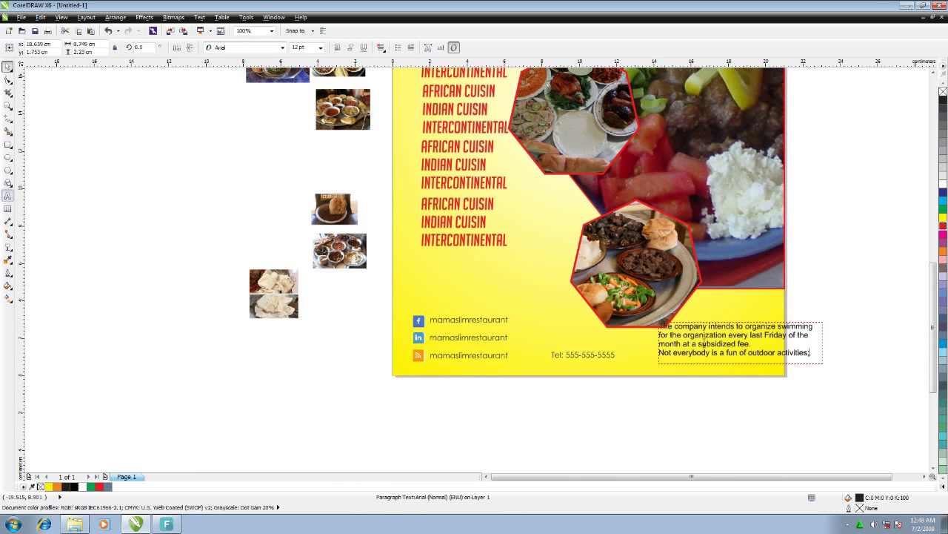
pyautogui.click(703, 350)
pyautogui.hotkey('ctrl', 'a')
pyautogui.click(320, 48)
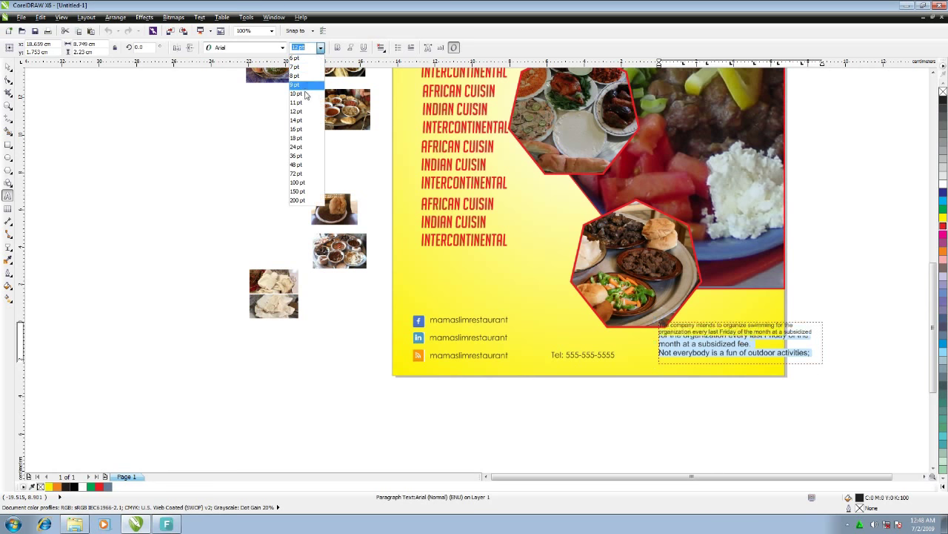
pyautogui.click(306, 95)
pyautogui.click(8, 67)
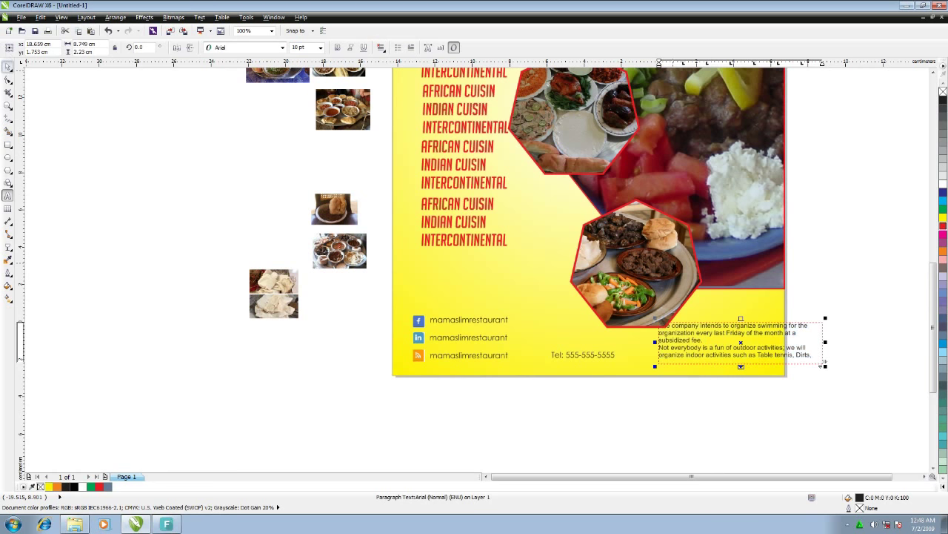
# Position the paragraph beside the Tel line, nudging the Tel line slightly left
pyautogui.moveTo(714, 324); pyautogui.dragTo(678, 332)
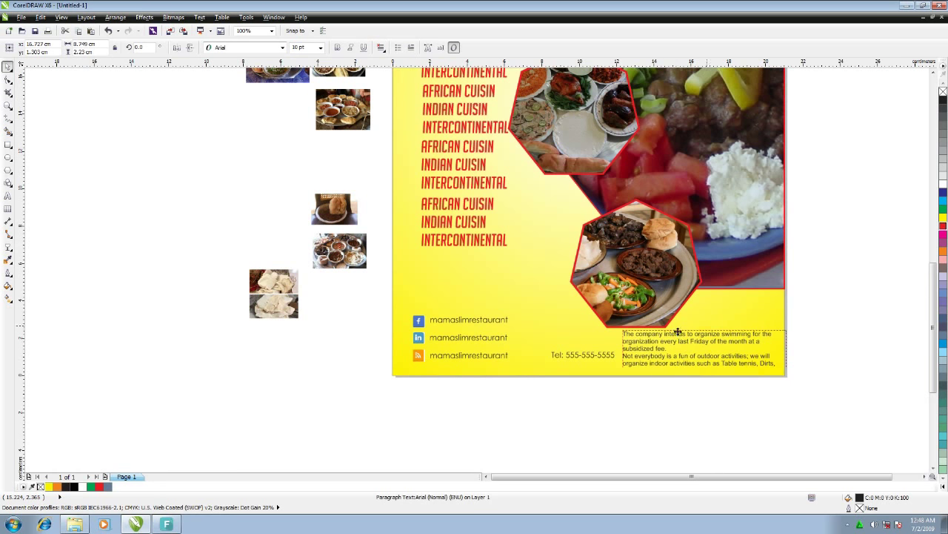
pyautogui.click(602, 355)
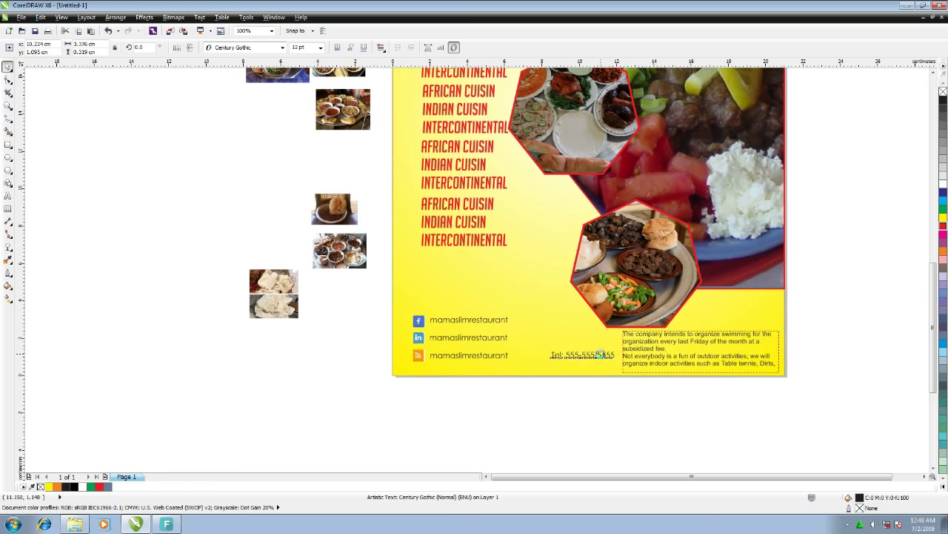
pyautogui.moveTo(602, 355); pyautogui.dragTo(593, 355)
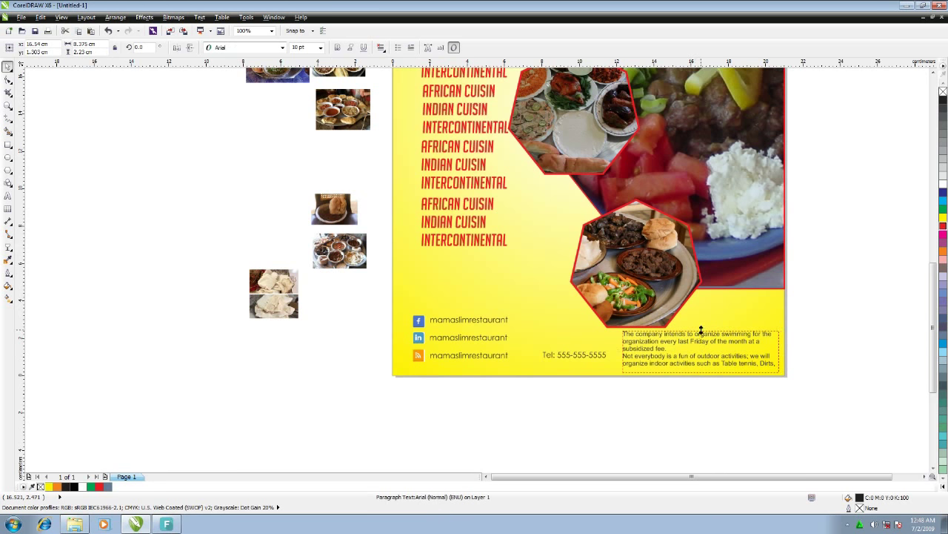
pyautogui.moveTo(699, 333); pyautogui.dragTo(701, 339)
pyautogui.click(822, 338)
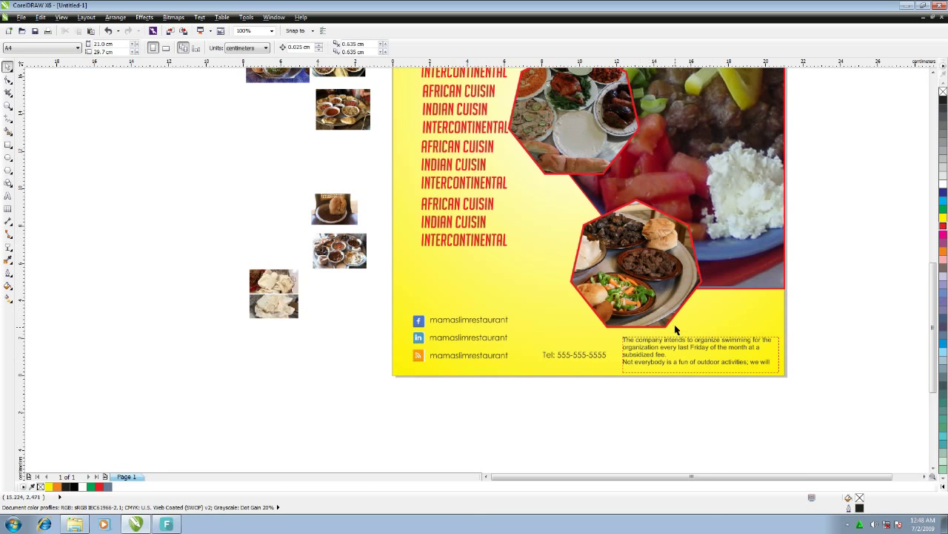
# Add a bottom guideline and trim the paragraph to only its monthly swimming sentence
pyautogui.moveTo(494, 64); pyautogui.dragTo(622, 358)
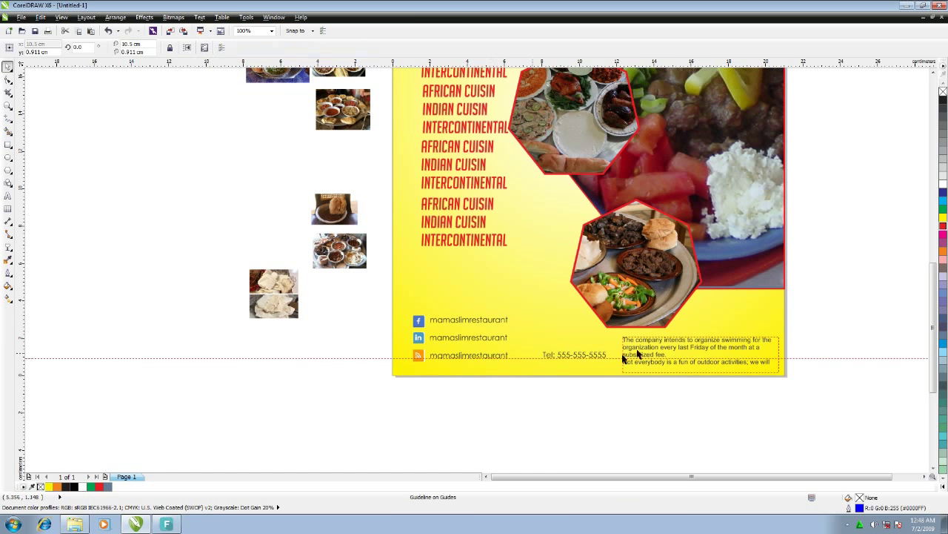
pyautogui.click(664, 343)
pyautogui.doubleClick(666, 339)
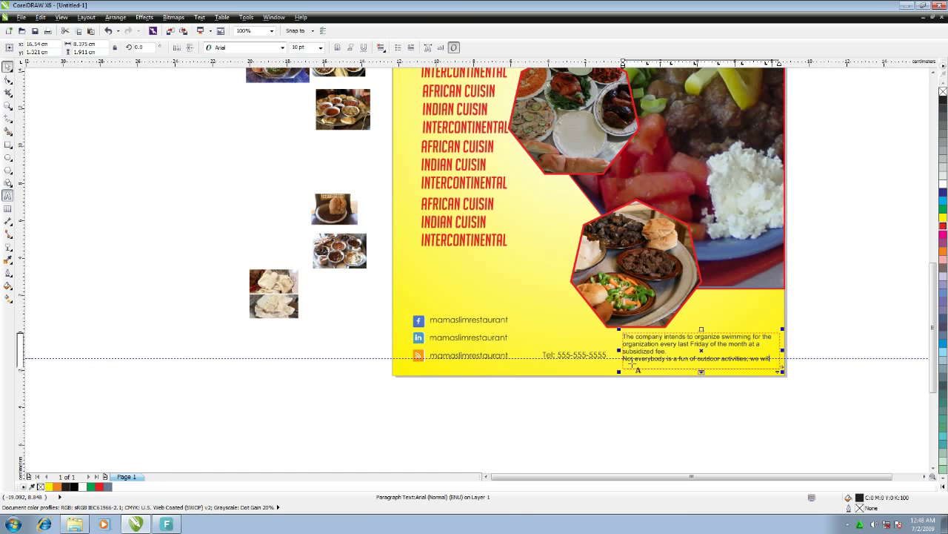
pyautogui.press('Delete')
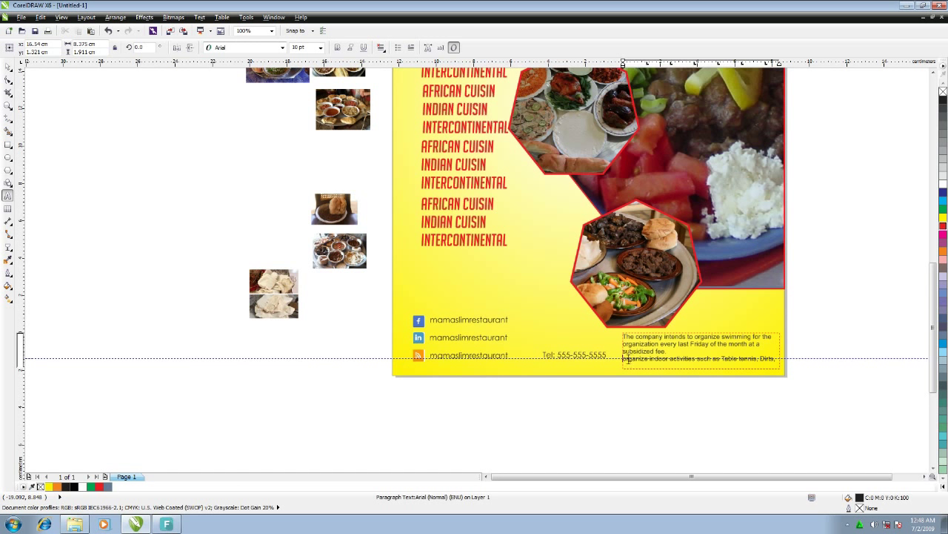
pyautogui.press('Delete')
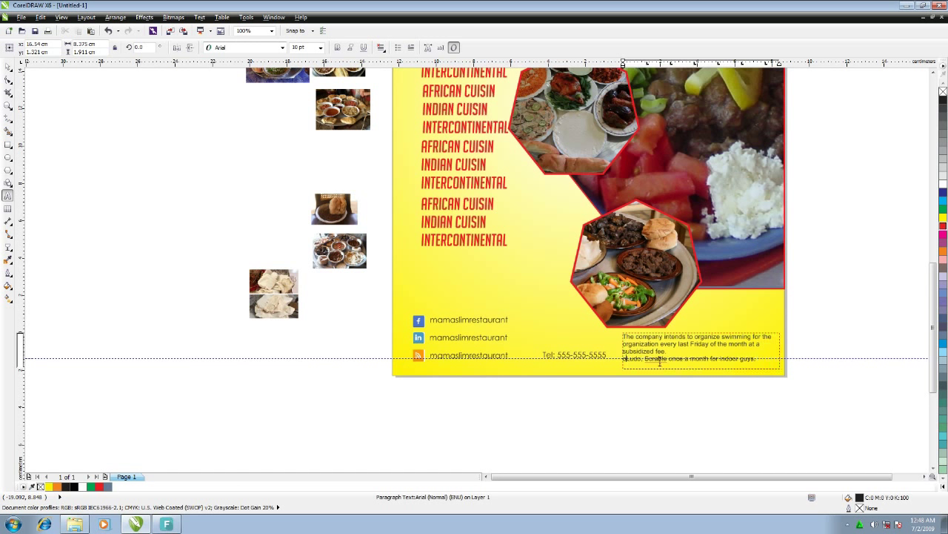
pyautogui.press('Delete')
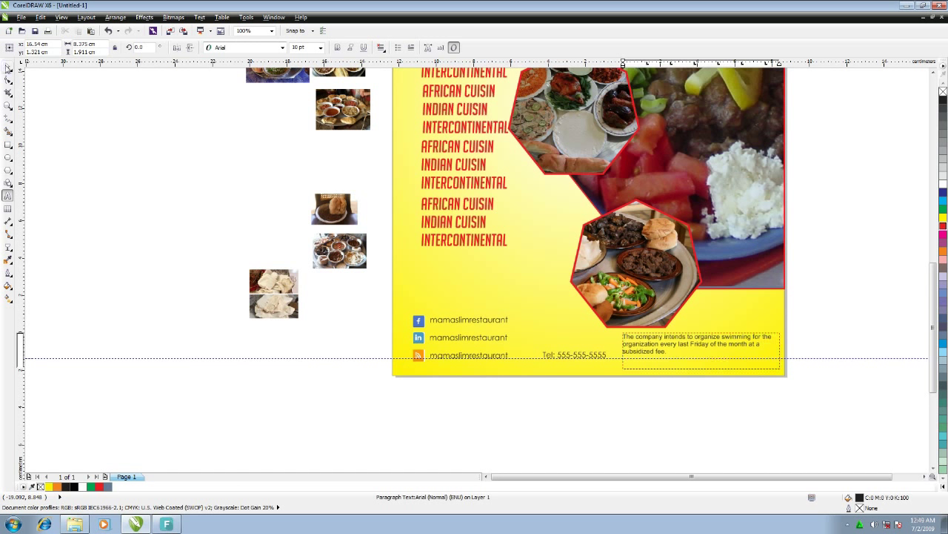
pyautogui.hotkey('ctrl', 'space')
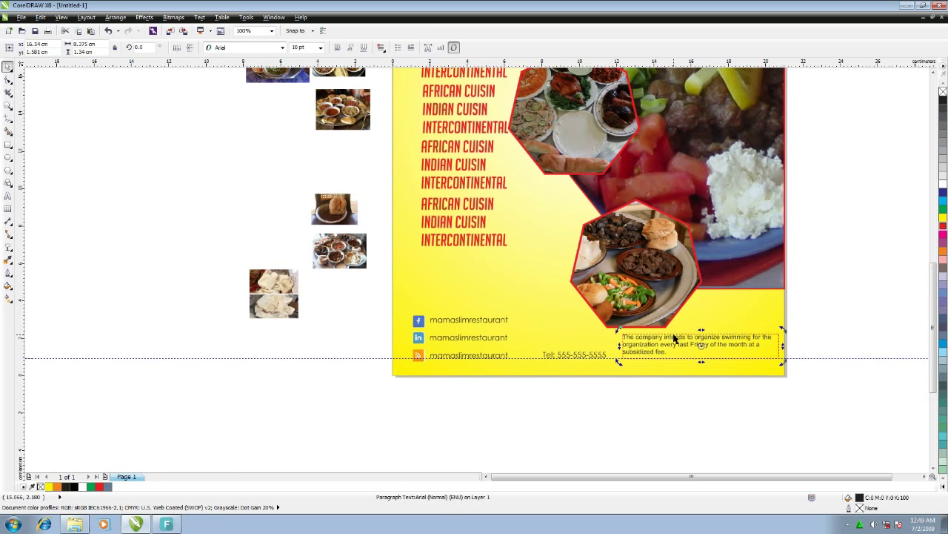
# Delete the loose food photos left of the flyer
pyautogui.click(728, 410)
pyautogui.scroll(-1, 841, 237)
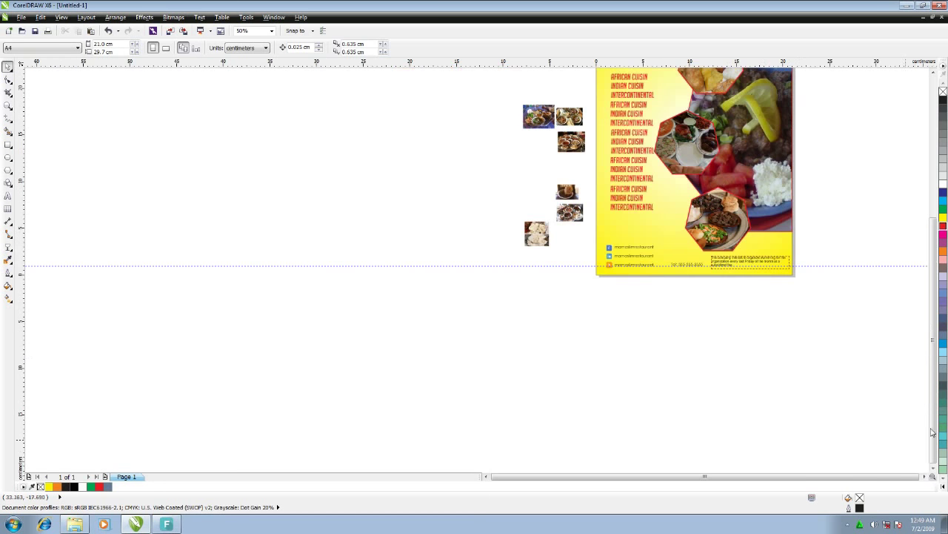
pyautogui.scroll(1, 933, 432)
pyautogui.hscroll(3, 584, 395)
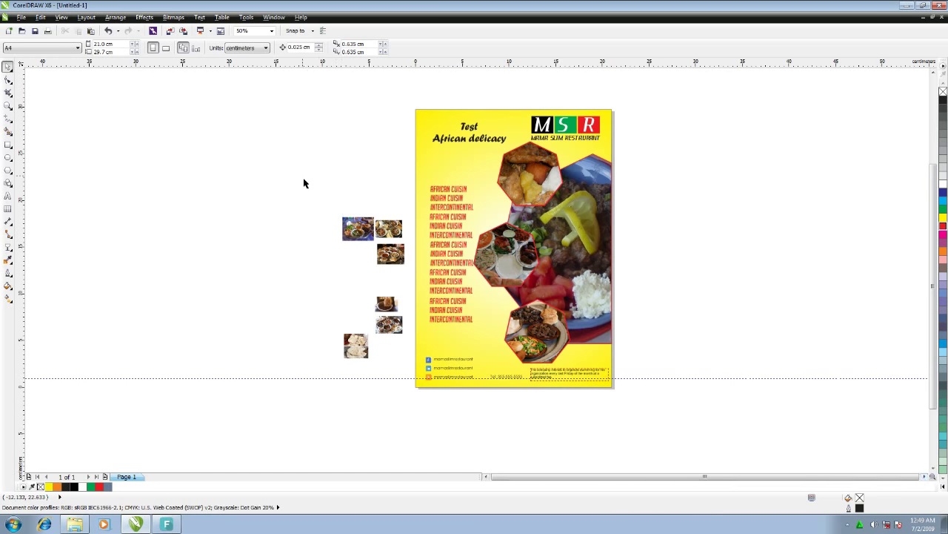
pyautogui.moveTo(303, 183); pyautogui.dragTo(408, 392)
pyautogui.press('Delete')
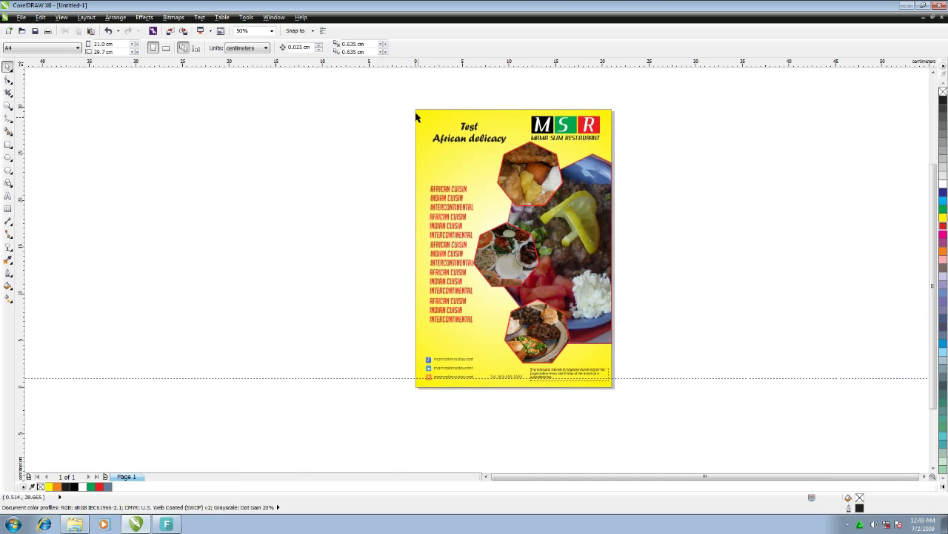
# Realign the yellow overlay rectangle with the page border
pyautogui.click(415, 117)
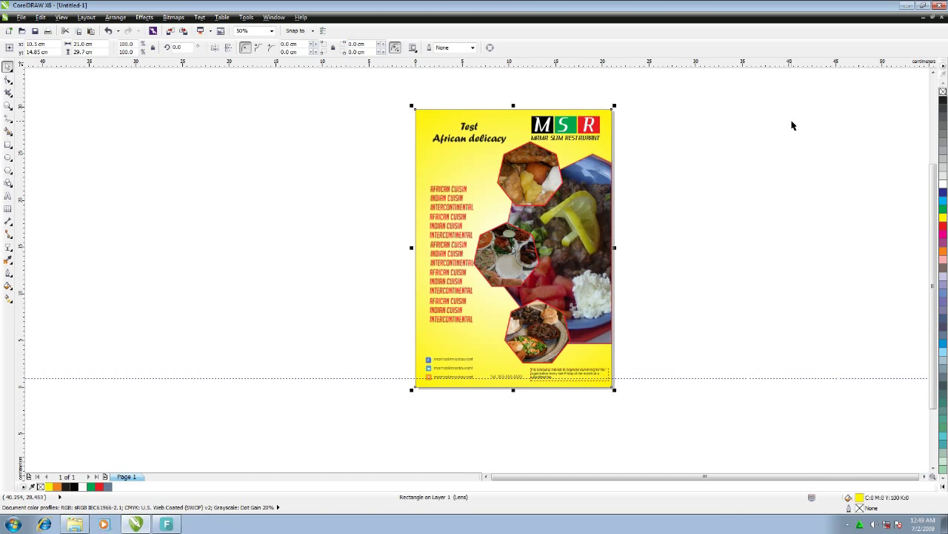
pyautogui.moveTo(426, 106); pyautogui.dragTo(410, 97)
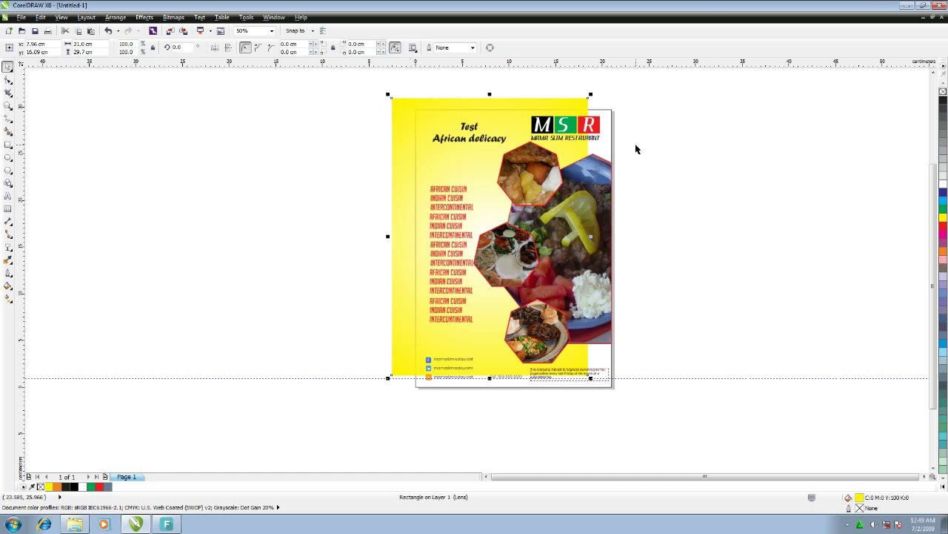
pyautogui.click(728, 119)
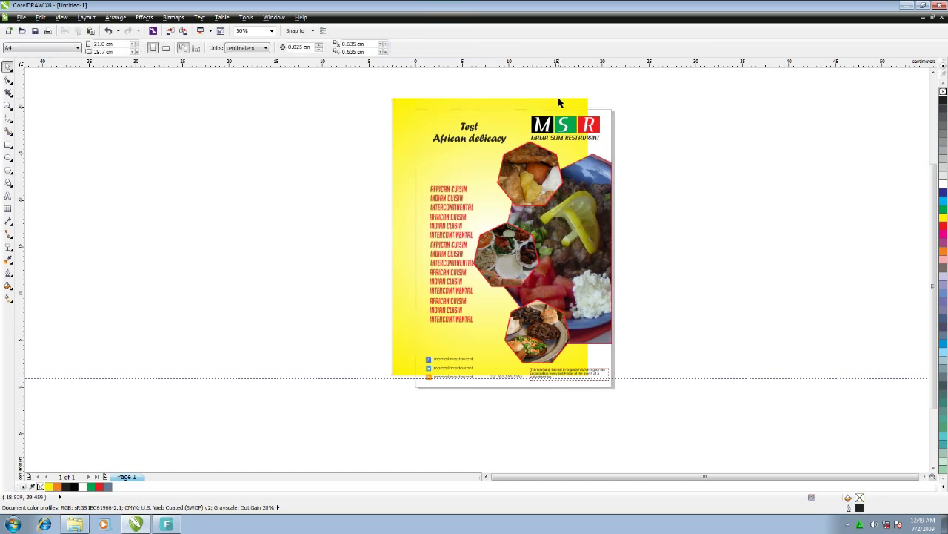
pyautogui.moveTo(583, 110); pyautogui.dragTo(609, 123)
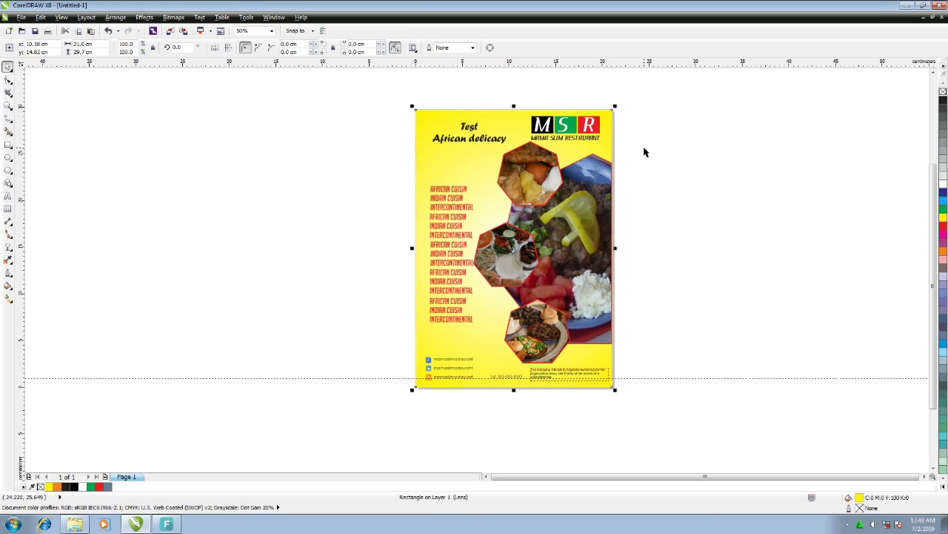
pyautogui.click(686, 199)
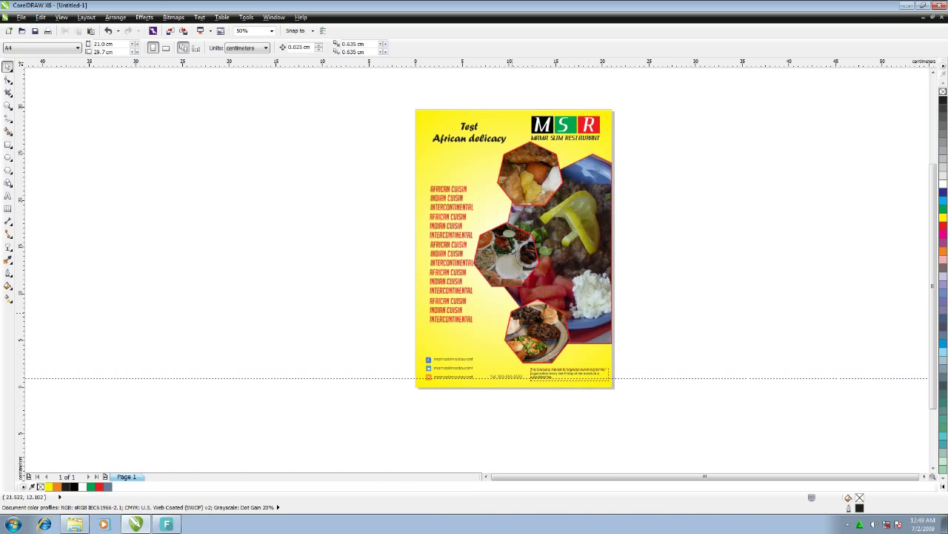